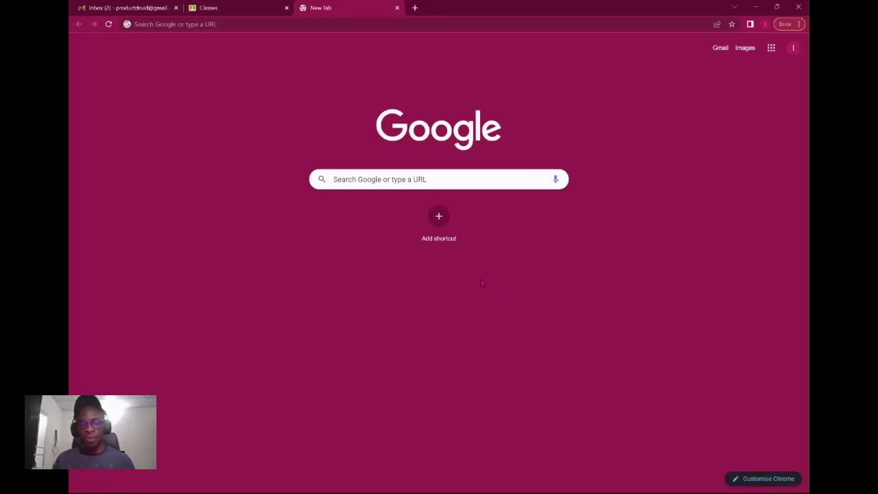
{"action": "left_click", "coordinate": [419, 180]}
{"action": "left_click", "coordinate": [323, 186]}
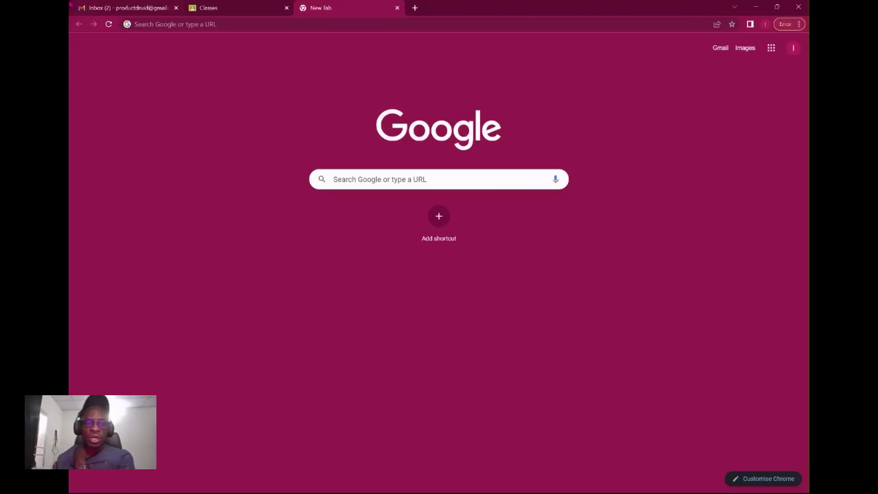
- Switch to Gmail, open the "Google Classroom Training" class invitation email and expand its hidden content to read the invite
{"action": "left_click", "coordinate": [115, 8]}
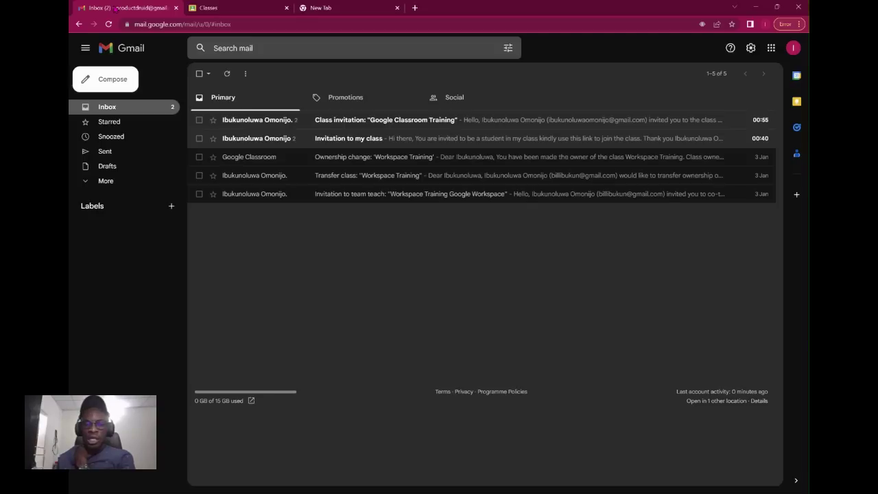
{"action": "left_click", "coordinate": [339, 128]}
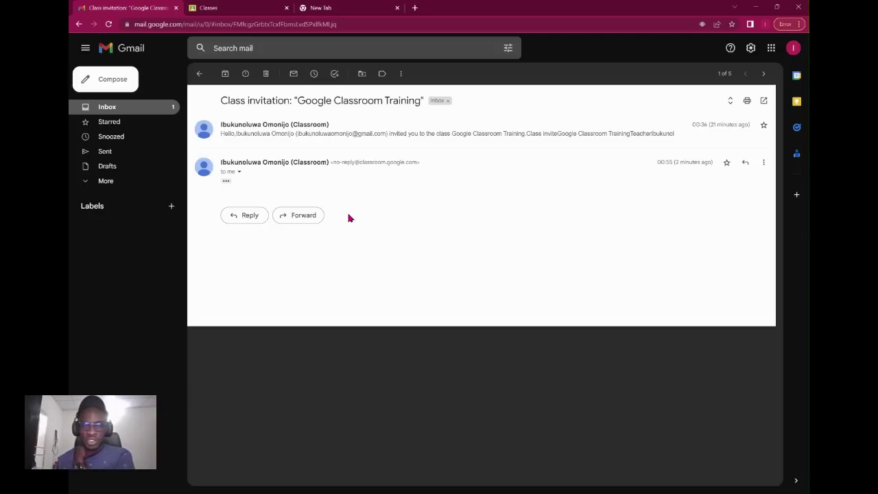
{"action": "left_click", "coordinate": [226, 180]}
{"action": "scroll", "coordinate": [548, 276], "scroll_direction": "down", "scroll_amount": 1}
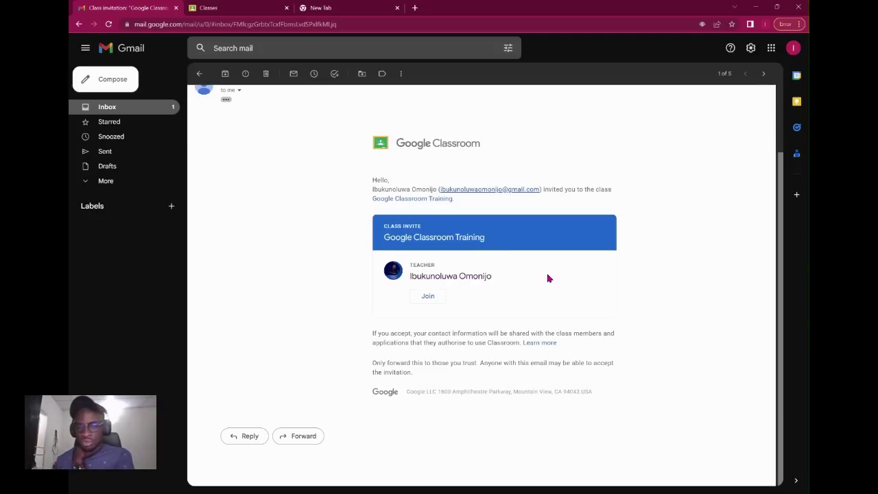
{"action": "scroll", "coordinate": [548, 277], "scroll_direction": "up", "scroll_amount": 3}
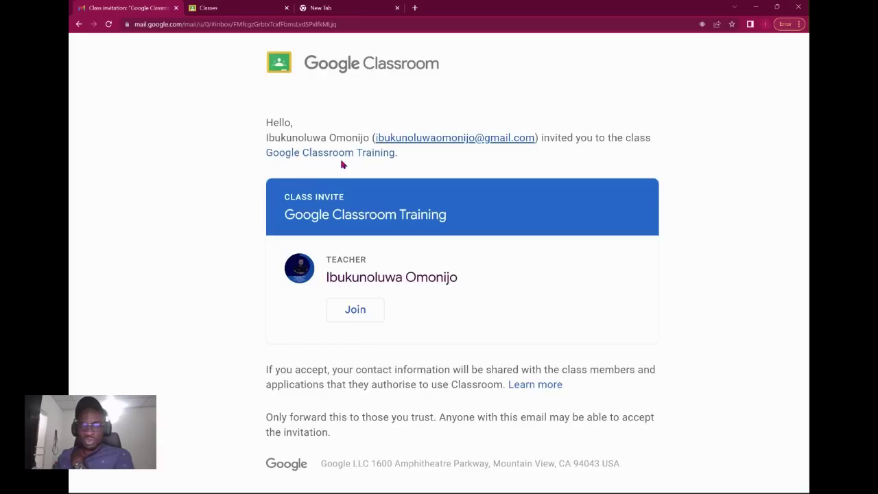
{"action": "scroll", "coordinate": [365, 202], "scroll_direction": "down", "scroll_amount": 1}
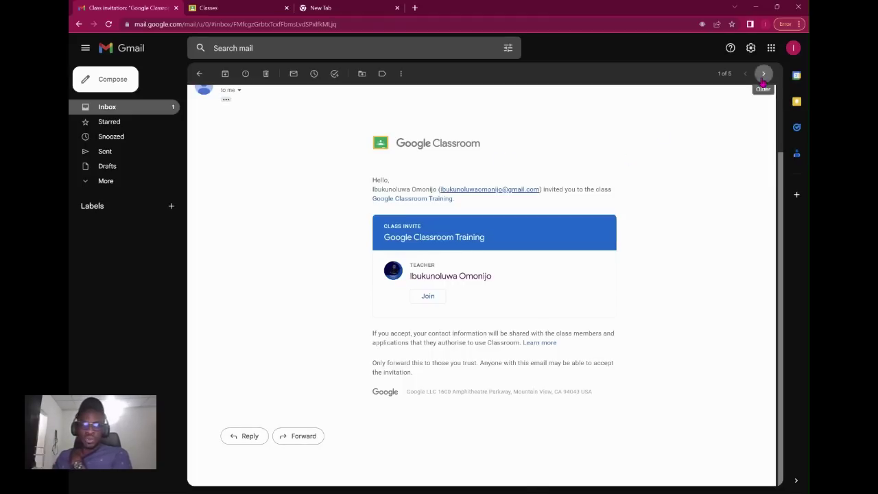
- Open the "Invitation to my class" email and copy the class code from the end of its Classroom link
{"action": "left_click", "coordinate": [763, 73]}
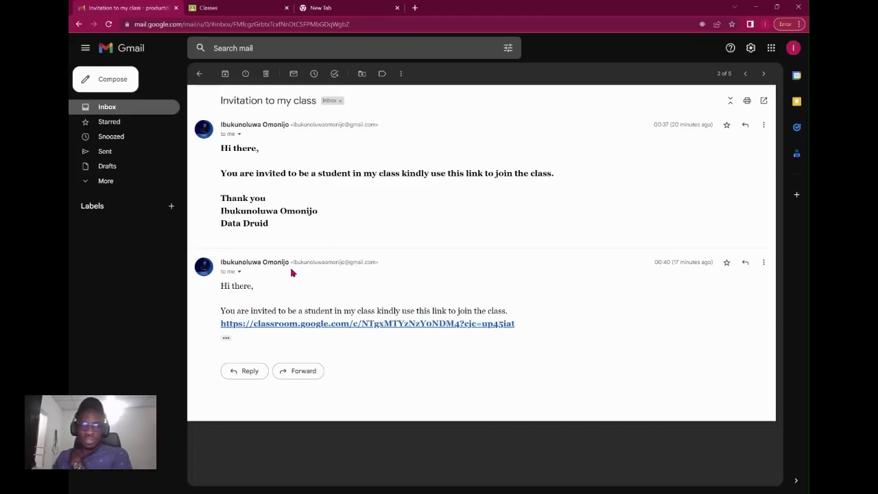
{"action": "left_click", "coordinate": [378, 125]}
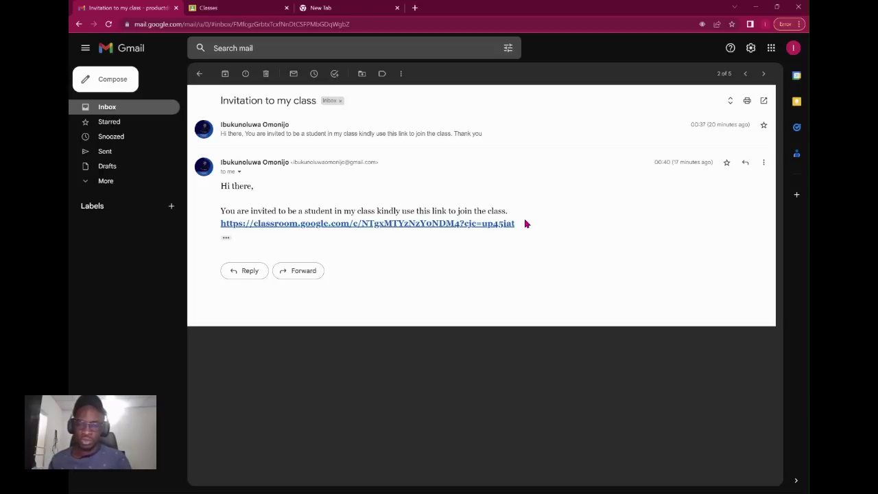
{"action": "left_click_drag", "start_coordinate": [525, 223], "coordinate": [482, 232]}
{"action": "key", "text": "ctrl+c"}
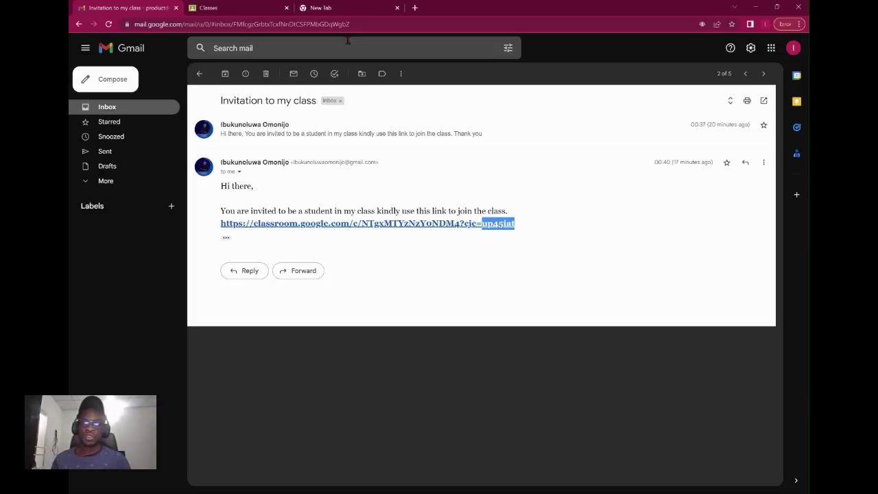
- Load classroom.google.com in the empty browser tab
{"action": "left_click", "coordinate": [341, 8]}
{"action": "left_click", "coordinate": [341, 22]}
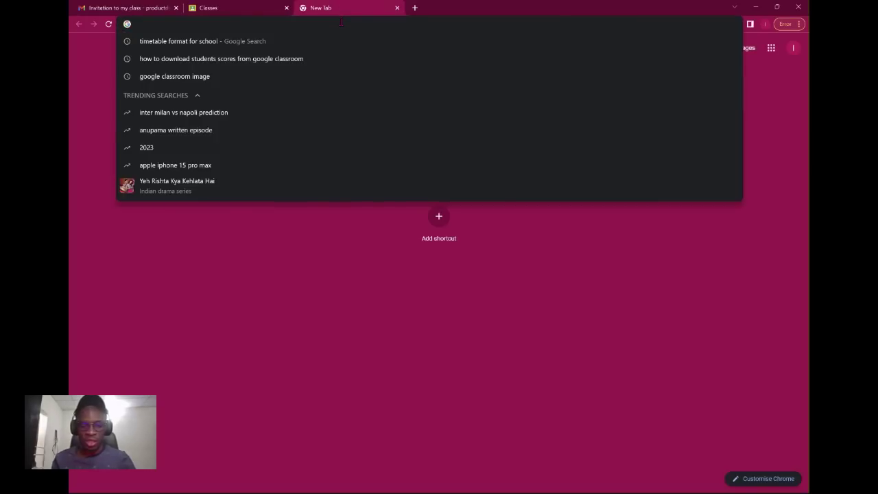
{"action": "type", "text": "classroom.google.com"}
{"action": "key", "text": "Return"}
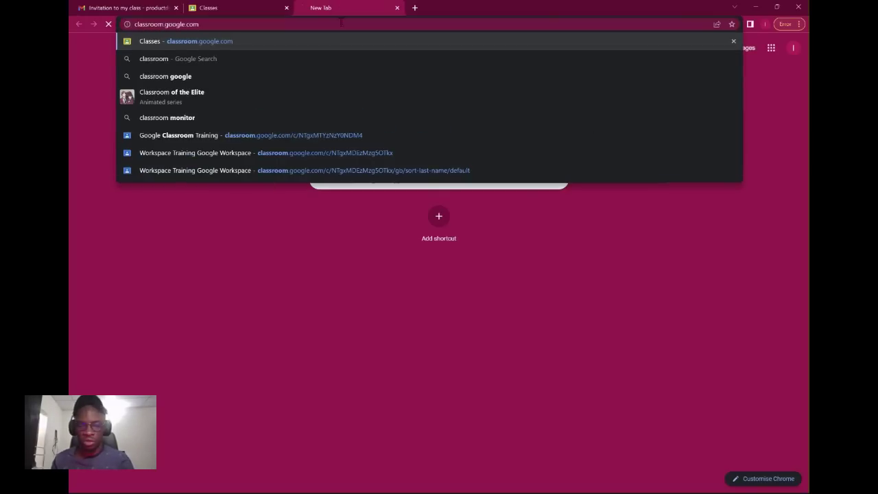
- Examine the join page of the class link in the "Invitation to my class" email, then return to the Classes page
{"action": "left_click", "coordinate": [124, 7]}
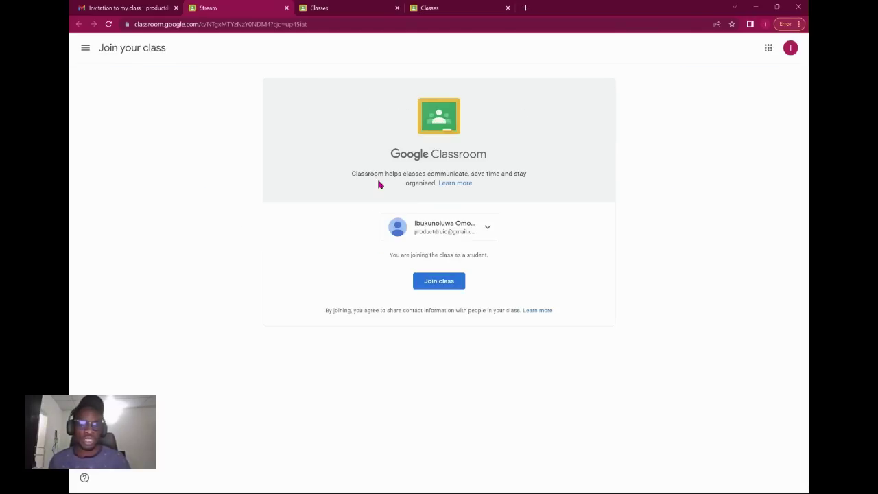
{"action": "left_click", "coordinate": [309, 7]}
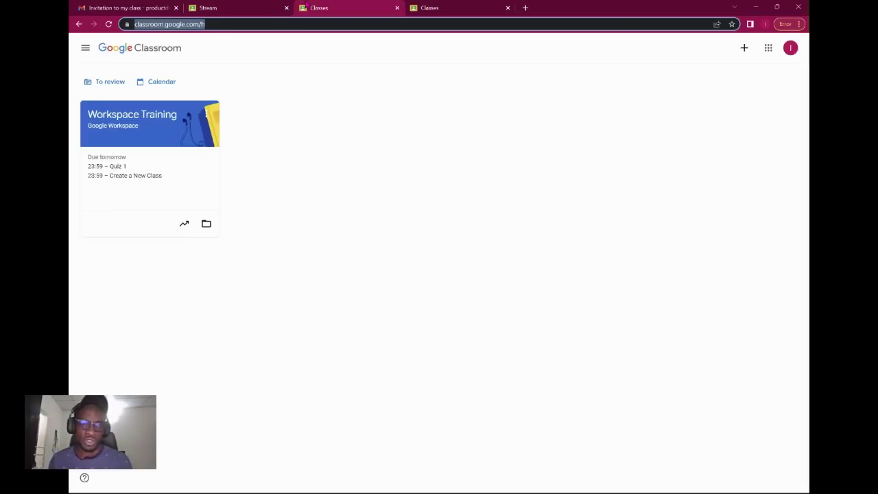
- Return to Gmail and follow the Join link in the expanded "Google Classroom Training" invitation email to its join confirmation
{"action": "left_click", "coordinate": [113, 7]}
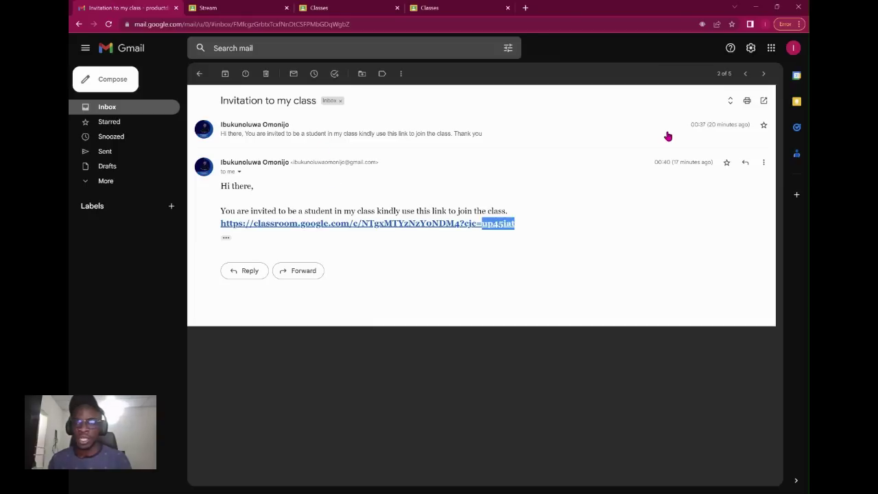
{"action": "left_click", "coordinate": [763, 73]}
{"action": "left_click", "coordinate": [745, 74]}
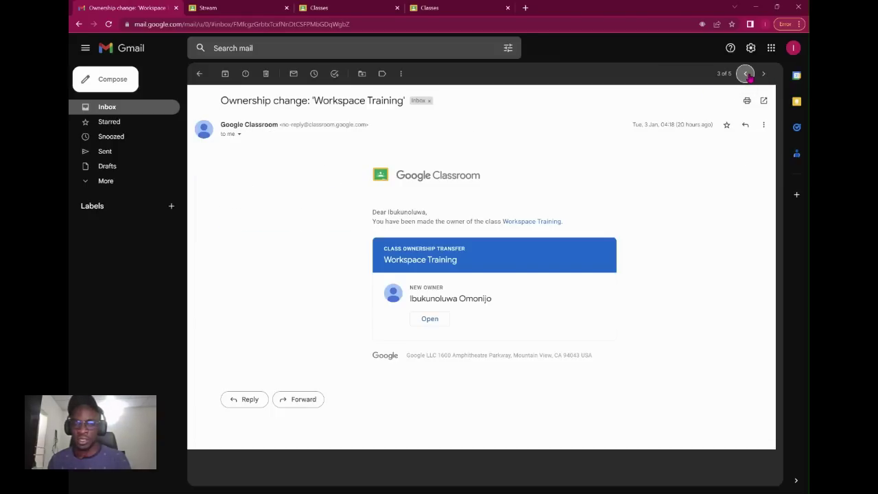
{"action": "left_click", "coordinate": [746, 74]}
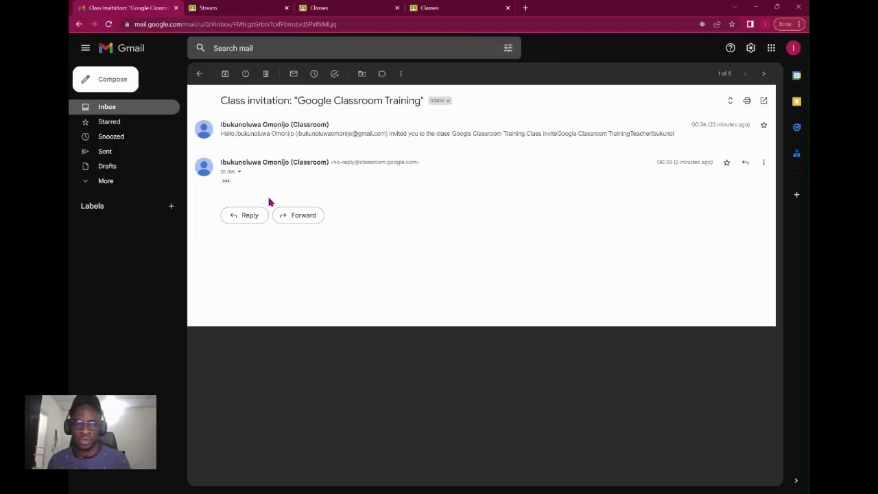
{"action": "left_click", "coordinate": [226, 180]}
{"action": "left_click", "coordinate": [430, 378]}
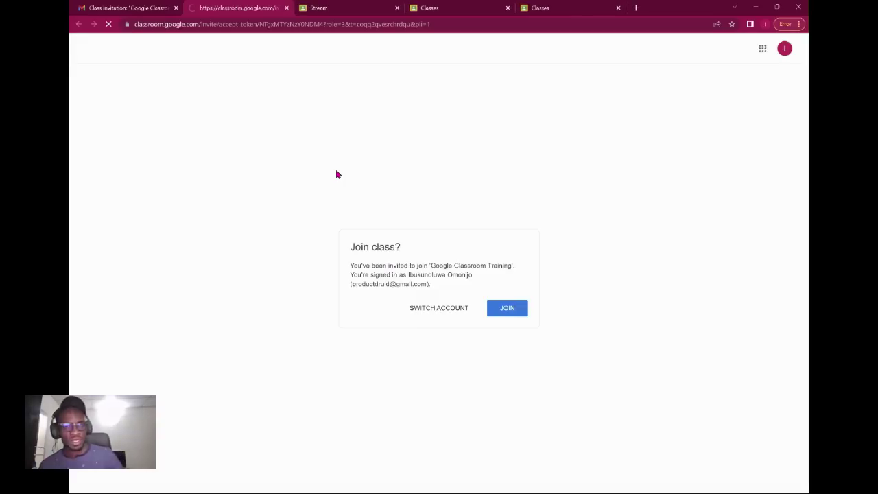
{"action": "left_click", "coordinate": [507, 309]}
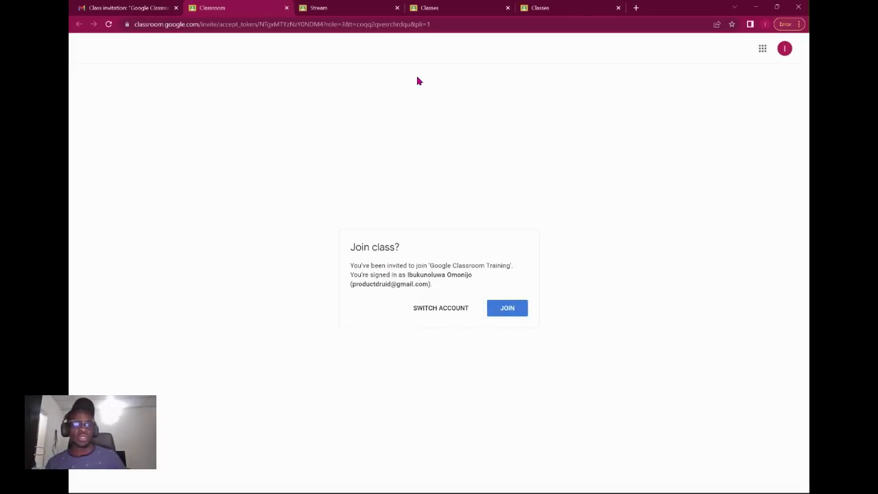
- Join the class from the Google Classroom Classes page by pasting the copied class code
{"action": "left_click", "coordinate": [453, 8]}
{"action": "left_click", "coordinate": [539, 8]}
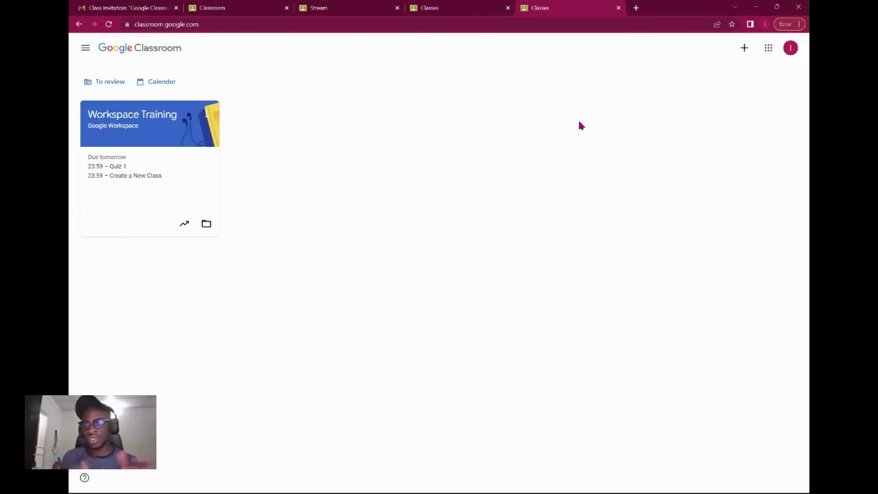
{"action": "left_click", "coordinate": [745, 49]}
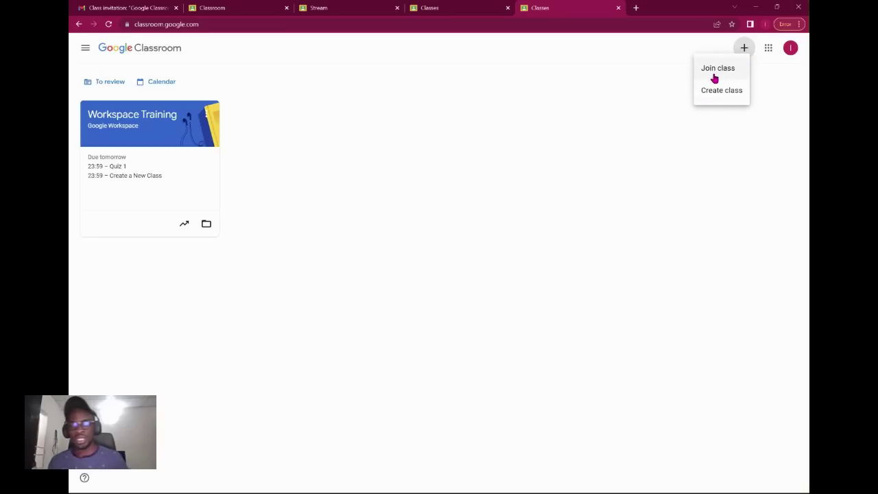
{"action": "left_click", "coordinate": [719, 71]}
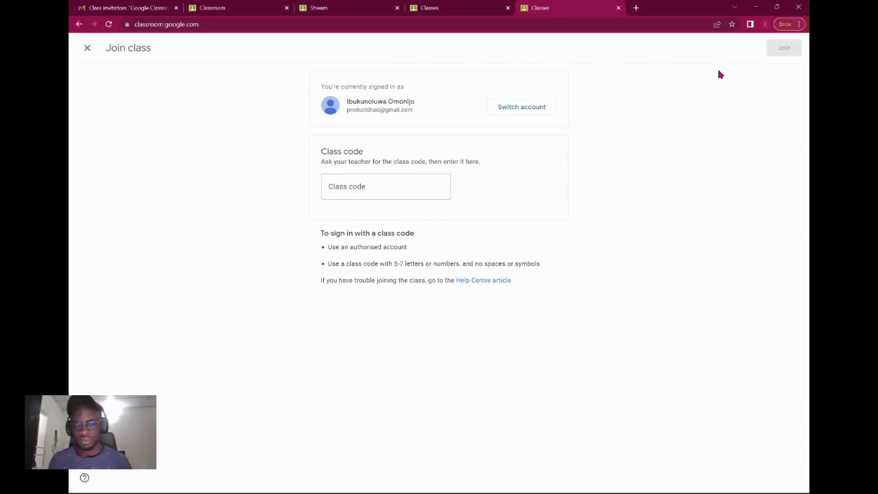
{"action": "left_click", "coordinate": [431, 184]}
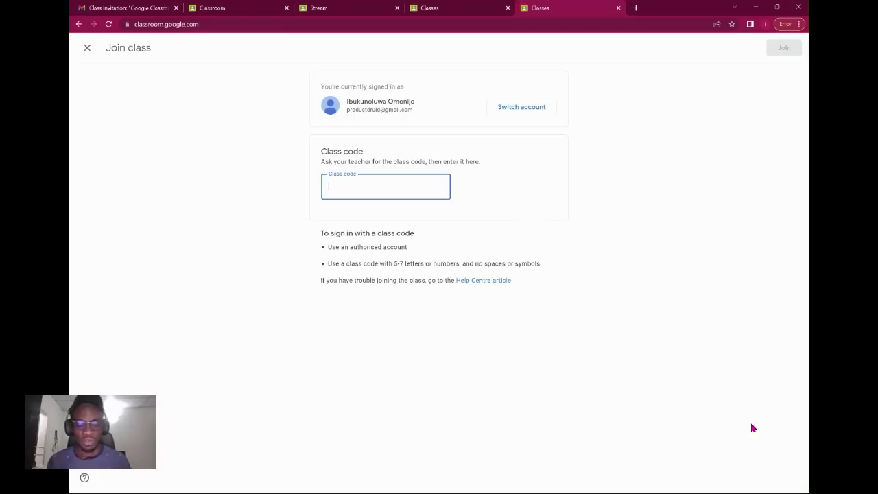
{"action": "key", "text": "ctrl+v"}
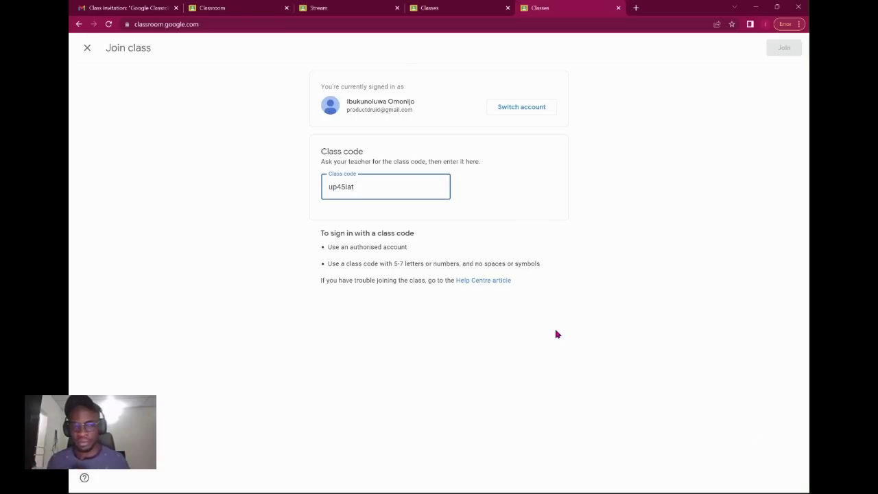
{"action": "key", "text": "ctrl+plus"}
{"action": "key", "text": "ctrl+minus"}
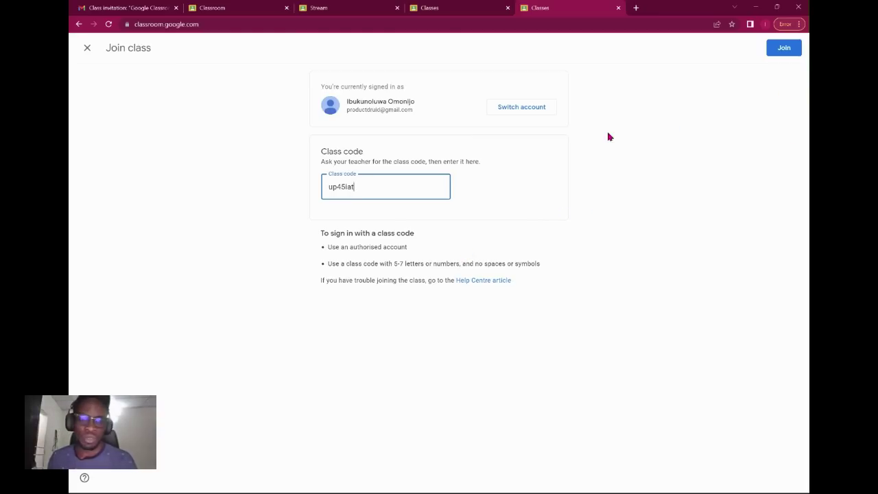
{"action": "left_click", "coordinate": [789, 48]}
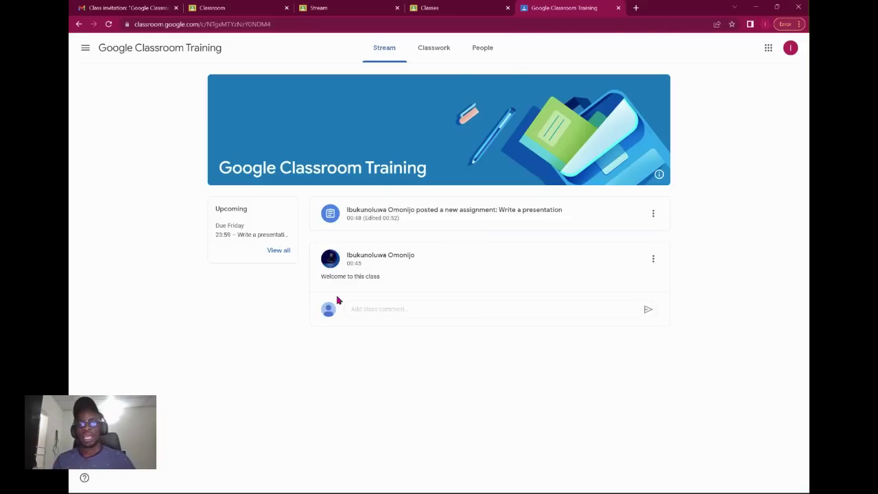
- Post the class comment "Thank you sir/ma" under the "Welcome to this class" announcement in the Stream
{"action": "key", "text": "ctrl+plus"}
{"action": "key", "text": "ctrl+plus"}
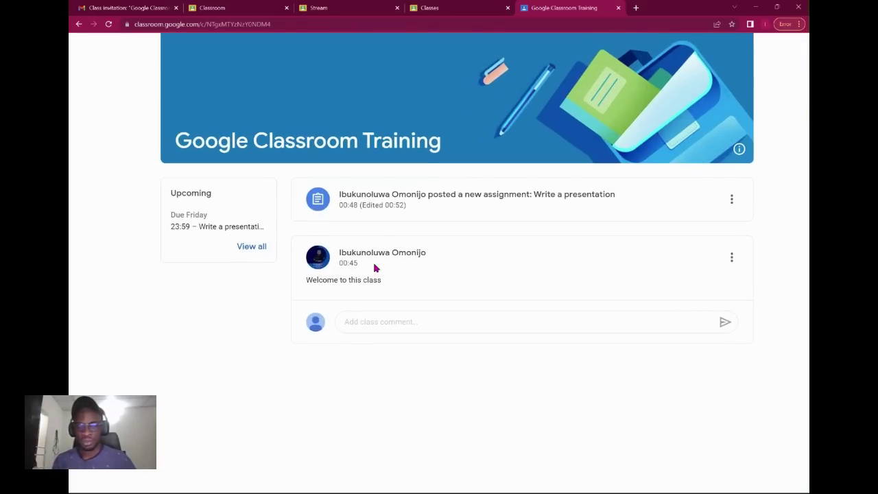
{"action": "key", "text": "ctrl+plus"}
{"action": "key", "text": "ctrl+plus"}
{"action": "key", "text": "ctrl+plus"}
{"action": "left_click", "coordinate": [373, 347]}
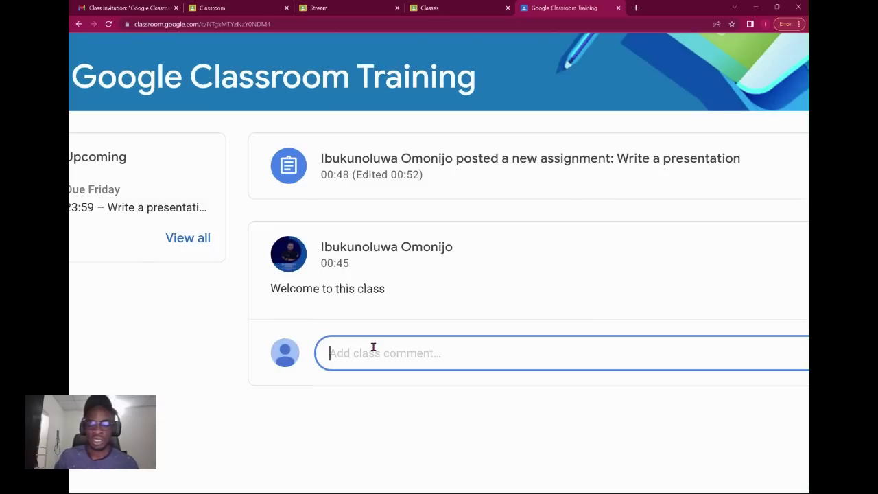
{"action": "type", "text": "Thank you sir"}
{"action": "key", "text": "Return"}
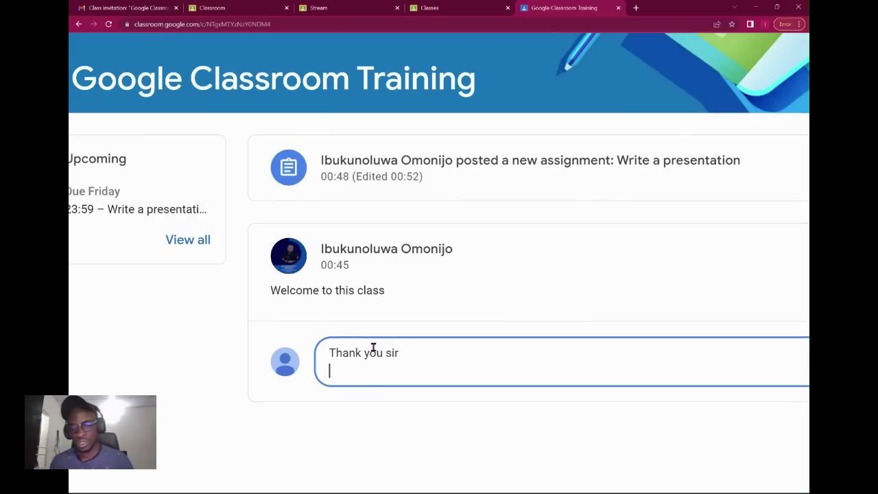
{"action": "key", "text": "BackSpace"}
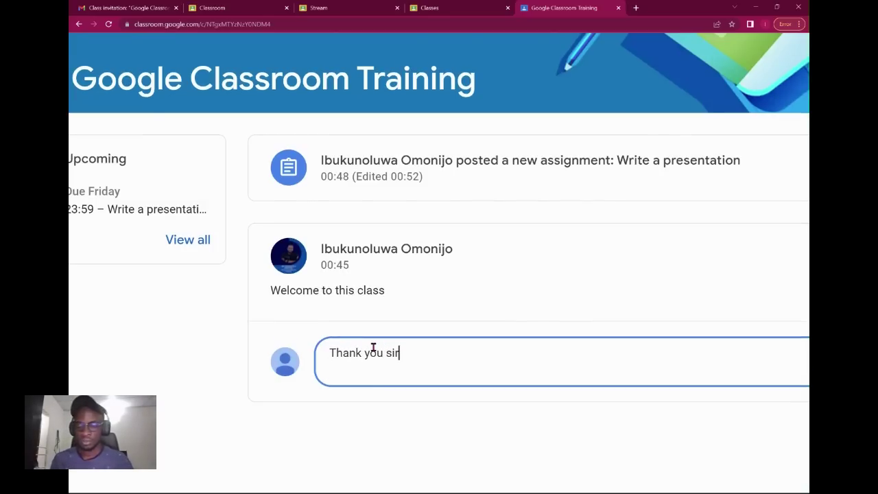
{"action": "type", "text": "/ma"}
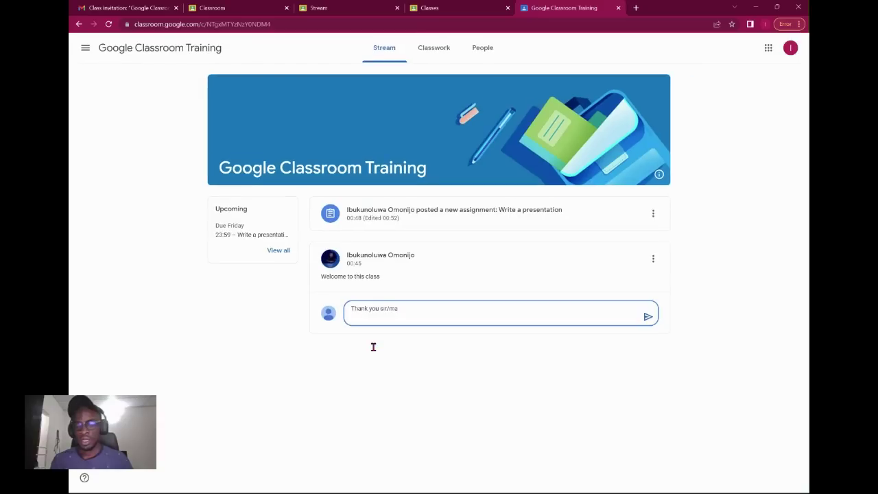
{"action": "left_click", "coordinate": [647, 314]}
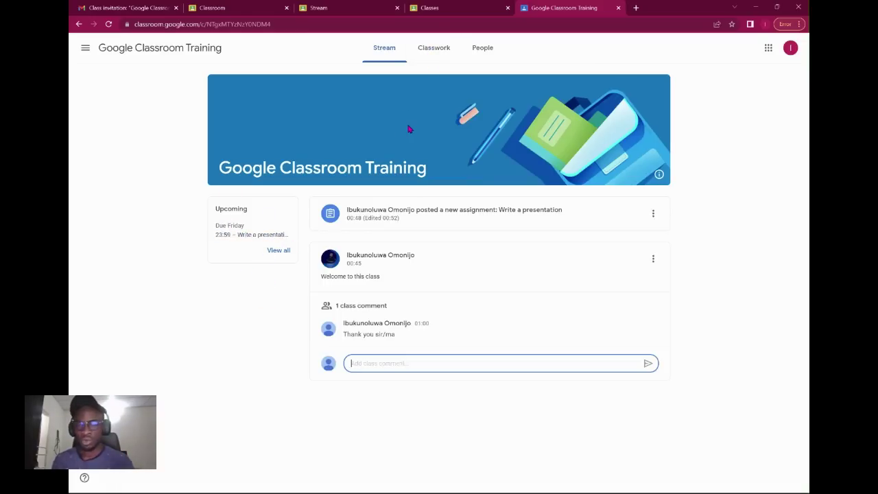
- Examine the Classwork assignment "Write a presentation", then show the "Introduce yourself" topic and activate its class comment field
{"action": "left_click", "coordinate": [443, 55]}
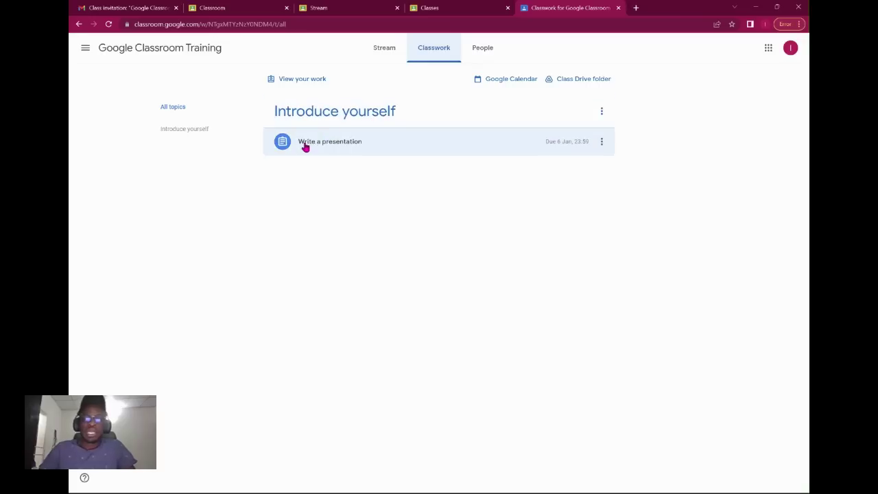
{"action": "left_click", "coordinate": [328, 148]}
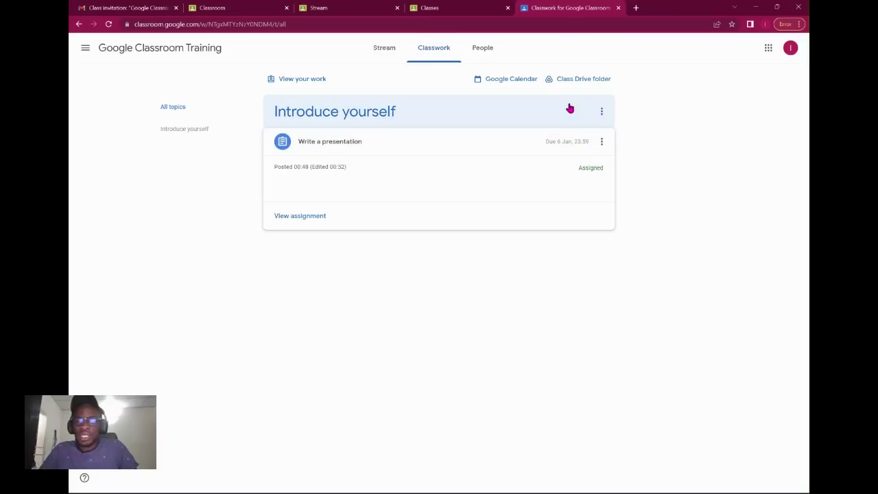
{"action": "left_click", "coordinate": [207, 131]}
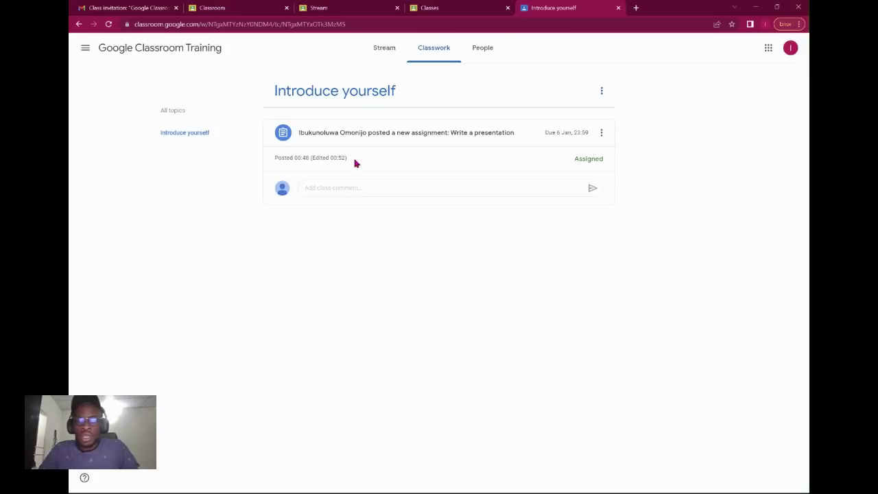
{"action": "left_click", "coordinate": [364, 192]}
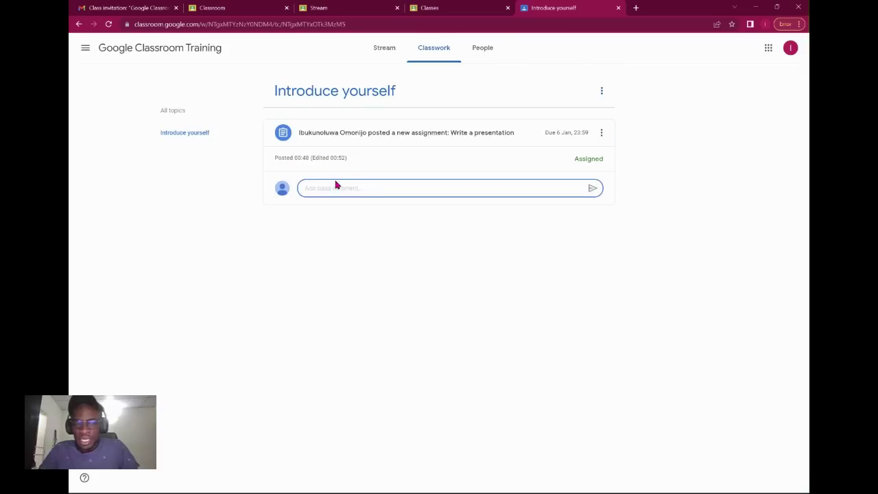
- Post the class comment "Sir I need to understand this" on the "Write a presentation" assignment under the "Introduce yourself" topic
{"action": "left_click", "coordinate": [198, 141]}
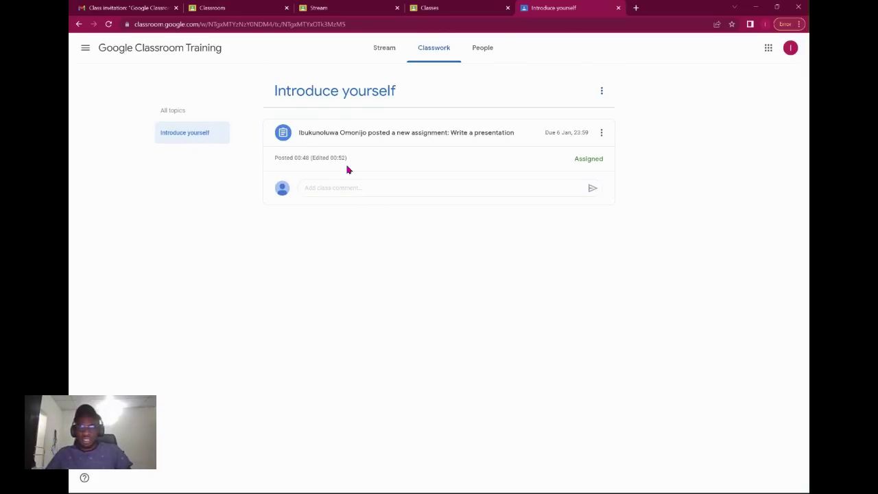
{"action": "left_click", "coordinate": [341, 190]}
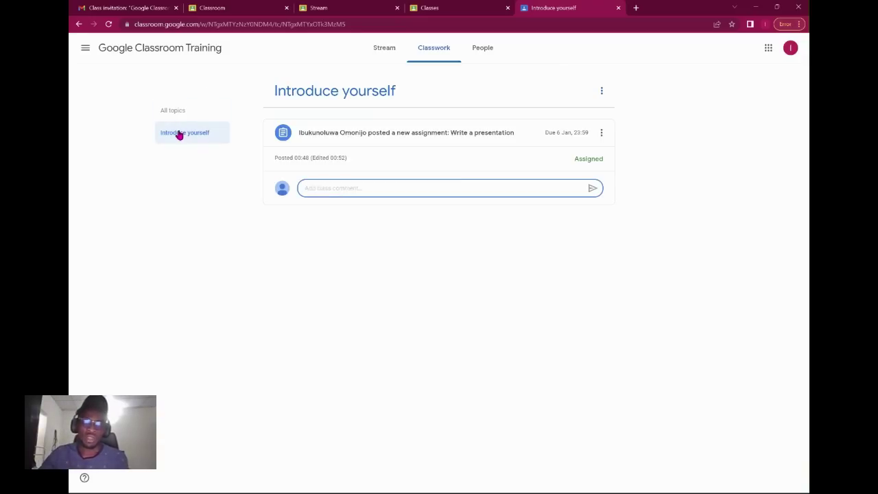
{"action": "left_click", "coordinate": [355, 190]}
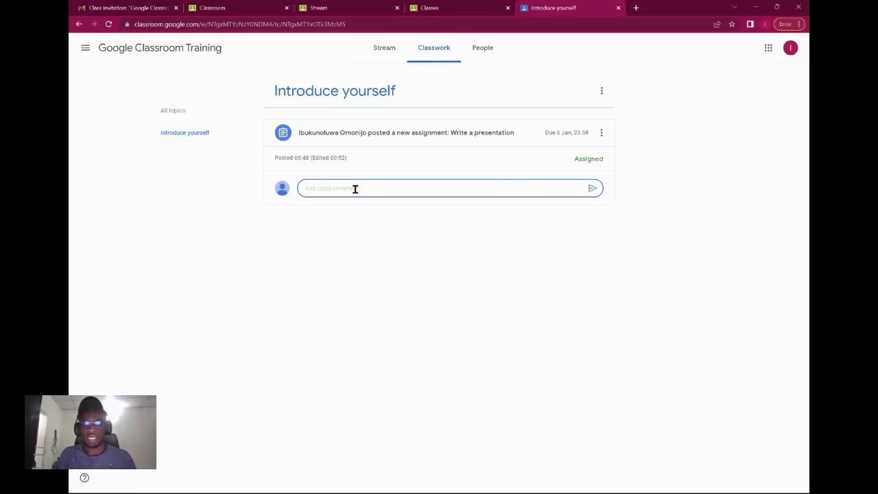
{"action": "type", "text": "Sir I ne"}
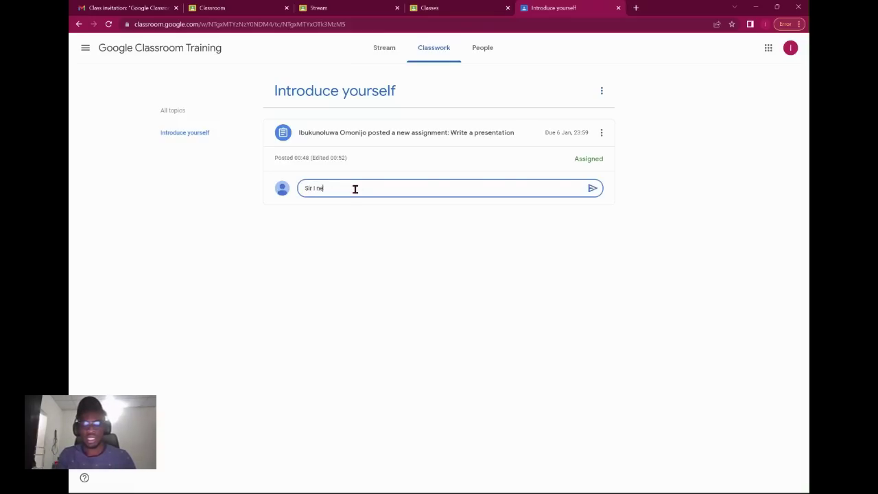
{"action": "type", "text": "ed to understand"}
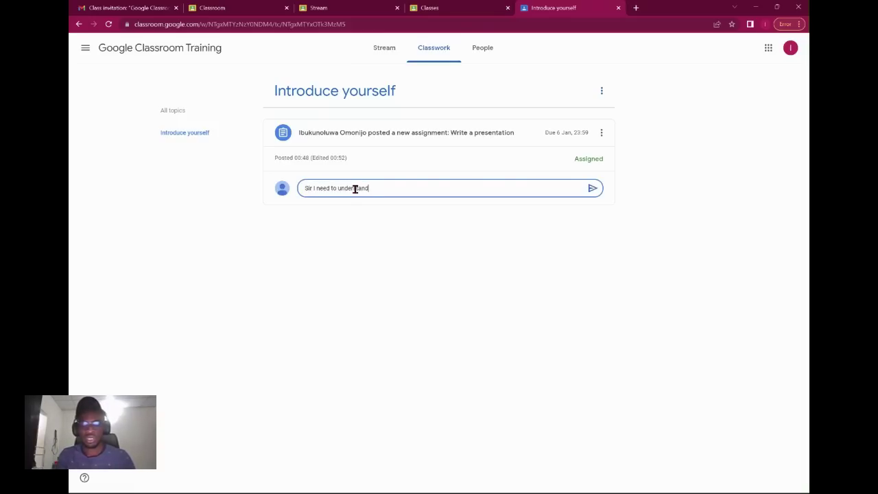
{"action": "type", "text": " this"}
{"action": "key", "text": "Return"}
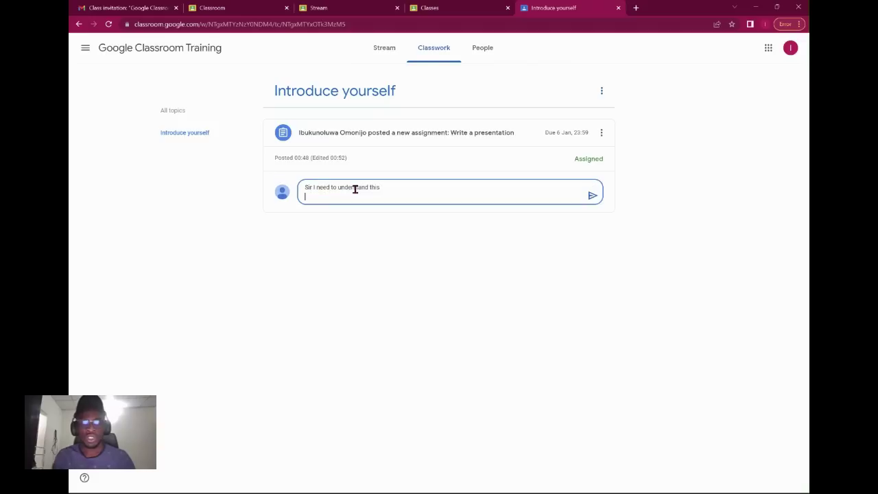
{"action": "left_click", "coordinate": [591, 195]}
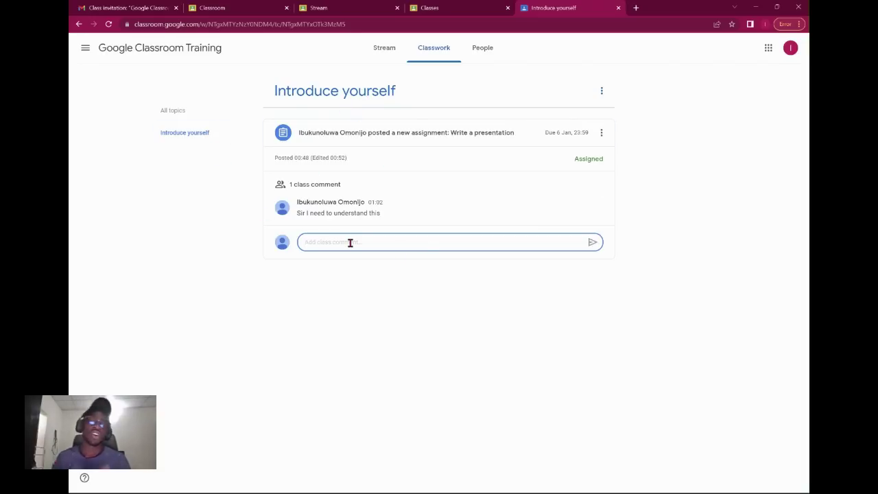
- Open the full page of the "Write a presentation" assignment, dismiss the file tip and examine its points and work options
{"action": "left_click", "coordinate": [602, 132]}
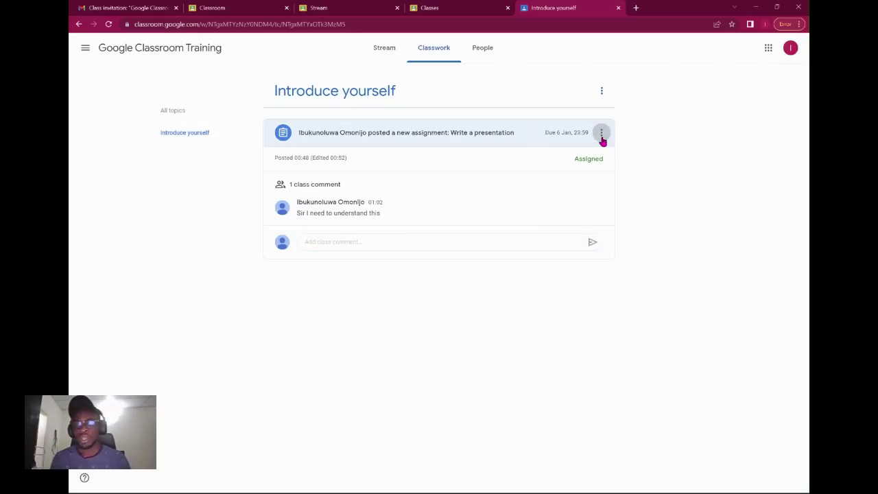
{"action": "left_click", "coordinate": [489, 145]}
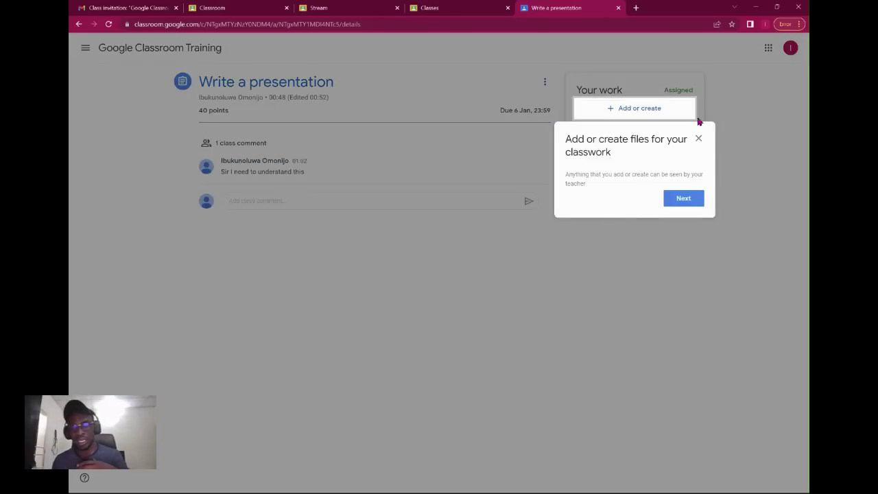
{"action": "left_click", "coordinate": [699, 139]}
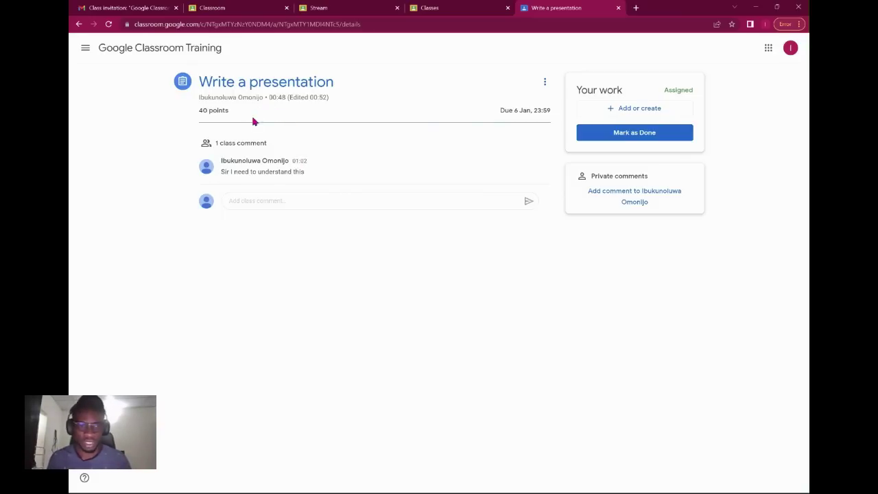
{"action": "scroll", "coordinate": [213, 110], "scroll_direction": "up", "scroll_amount": 3}
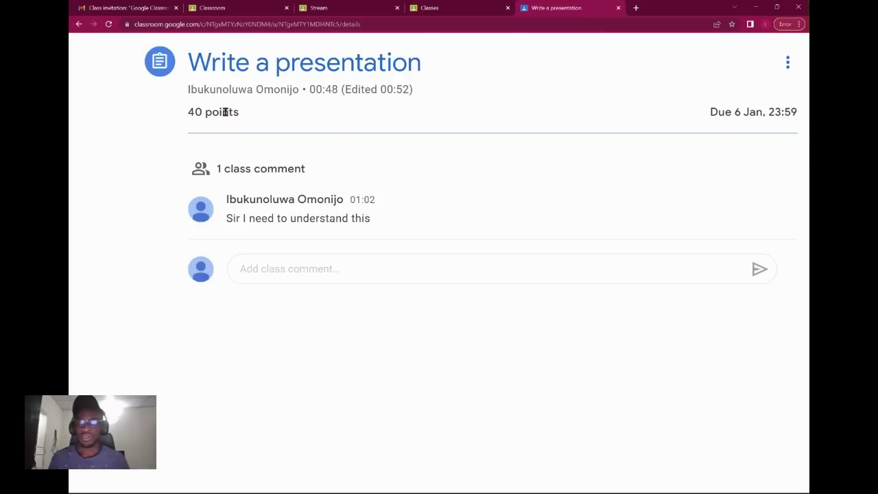
{"action": "scroll", "coordinate": [229, 112], "scroll_direction": "down", "scroll_amount": 1}
{"action": "scroll", "coordinate": [236, 165], "scroll_direction": "down", "scroll_amount": 3}
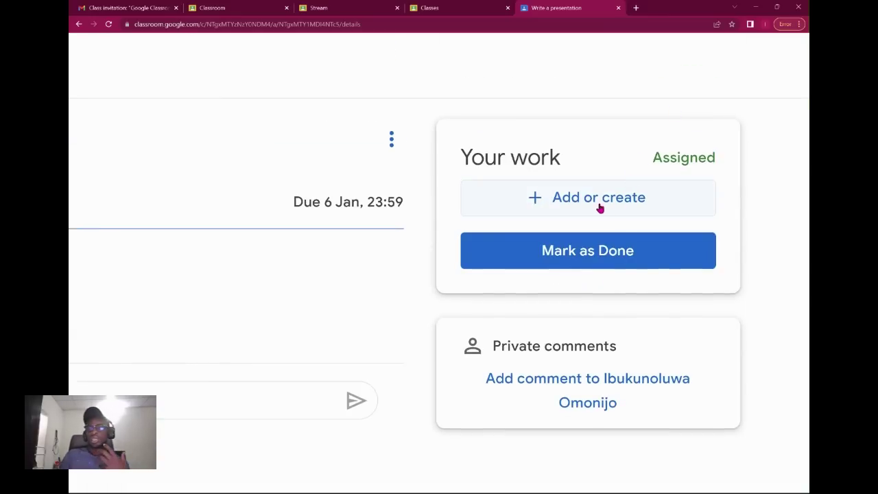
- Mark the "Write a presentation" assignment as done without attaching any work
{"action": "left_click", "coordinate": [608, 258]}
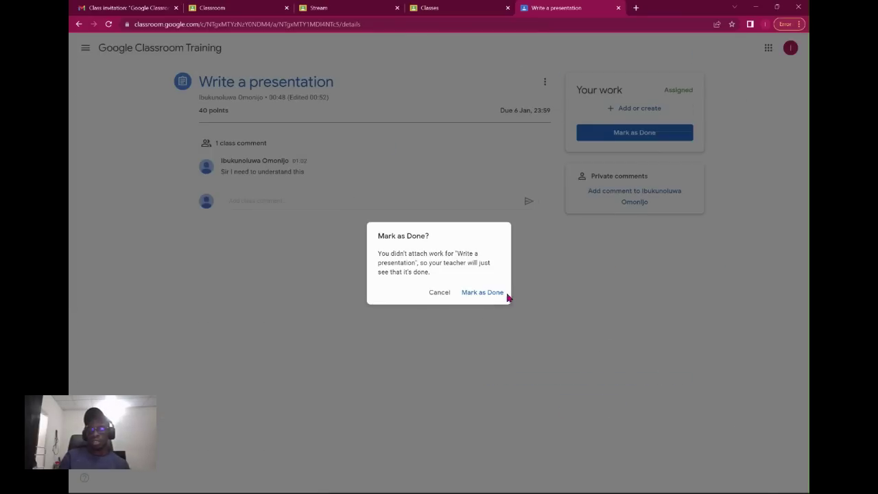
{"action": "left_click", "coordinate": [493, 294]}
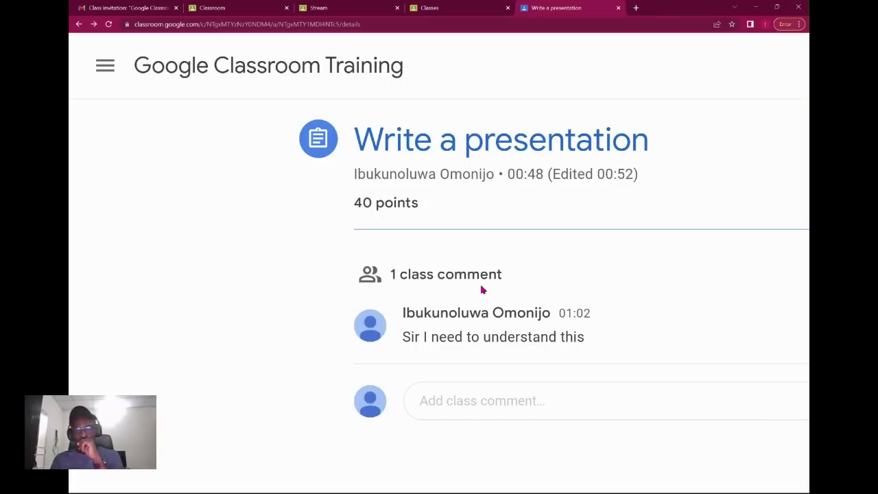
{"action": "key", "text": "ctrl+minus"}
{"action": "key", "text": "ctrl+minus"}
{"action": "key", "text": "ctrl+minus"}
{"action": "key", "text": "ctrl+minus"}
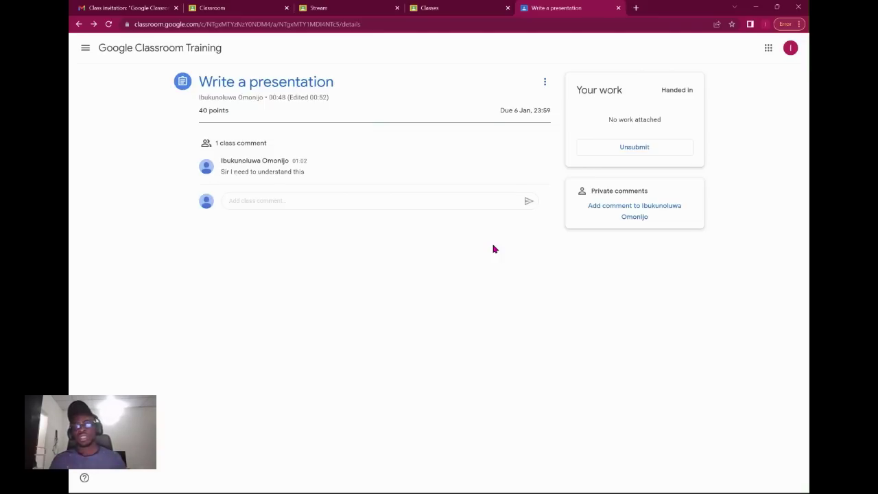
- Return to the class's Classwork page and show all topics
{"action": "left_click", "coordinate": [138, 52]}
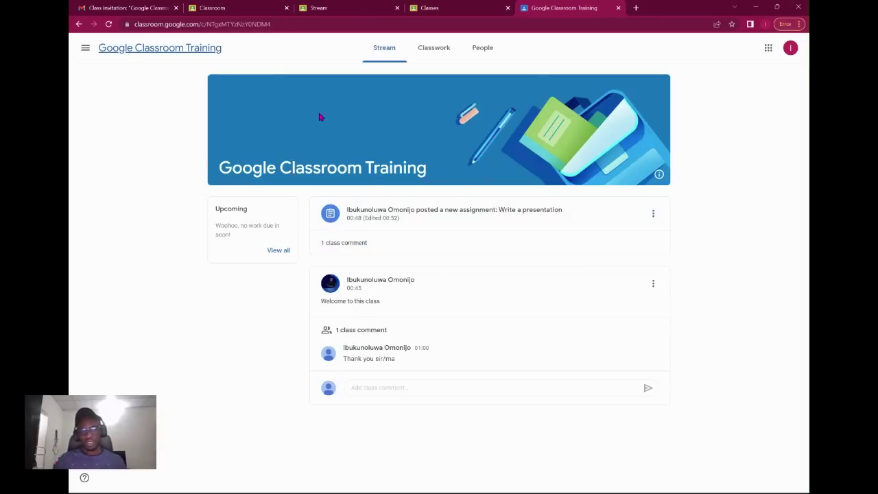
{"action": "left_click", "coordinate": [435, 50]}
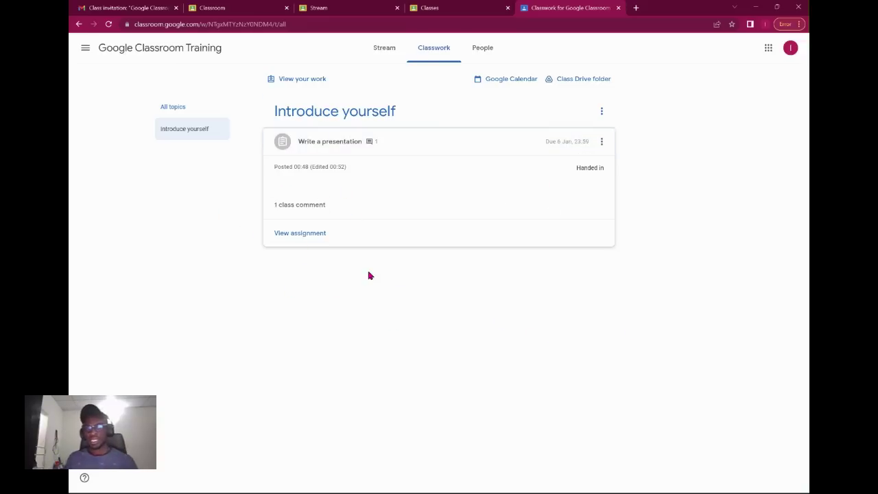
{"action": "left_click", "coordinate": [188, 110]}
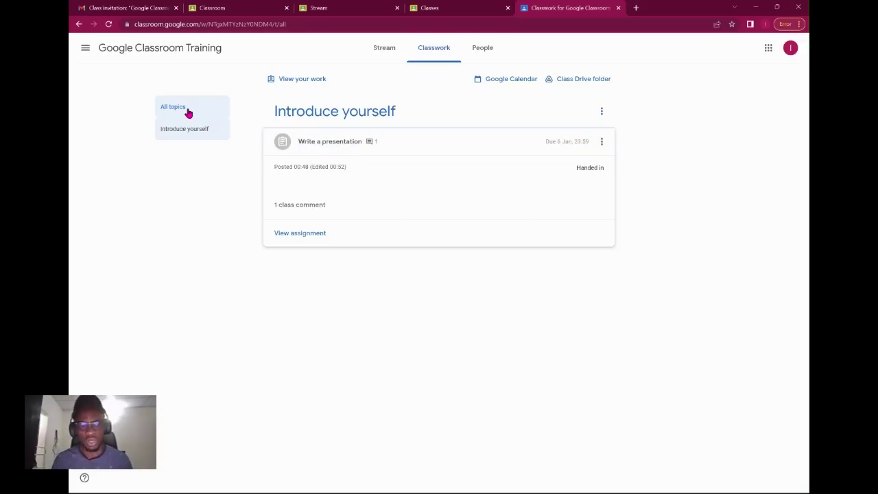
{"action": "left_click", "coordinate": [338, 124]}
{"action": "left_click", "coordinate": [177, 116]}
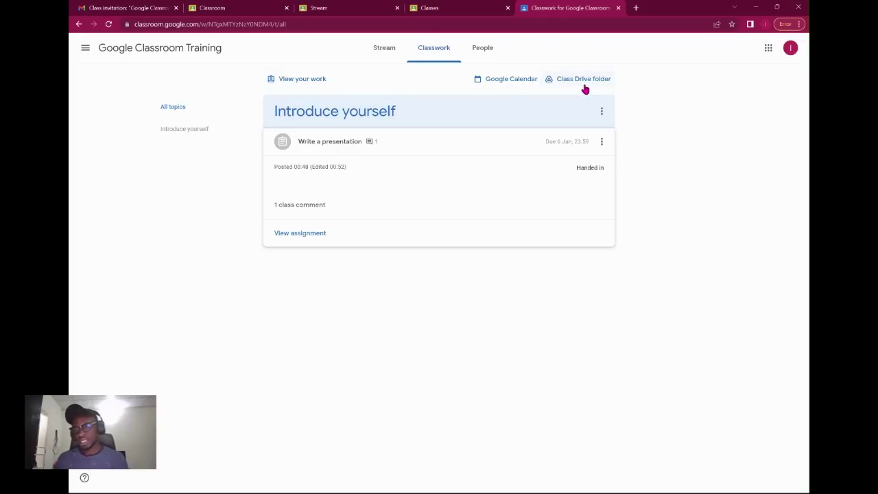
- View the student's own work list, check the details of "Write a presentation" and return to the list
{"action": "left_click", "coordinate": [283, 87]}
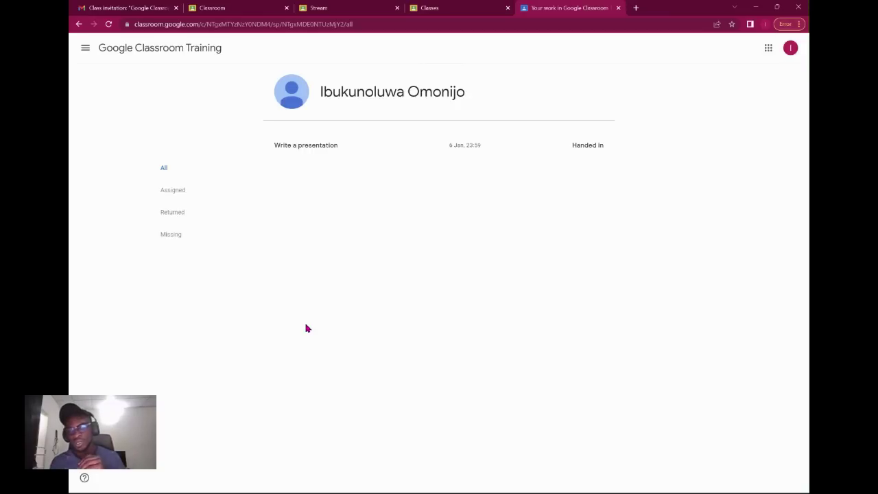
{"action": "left_click", "coordinate": [583, 150]}
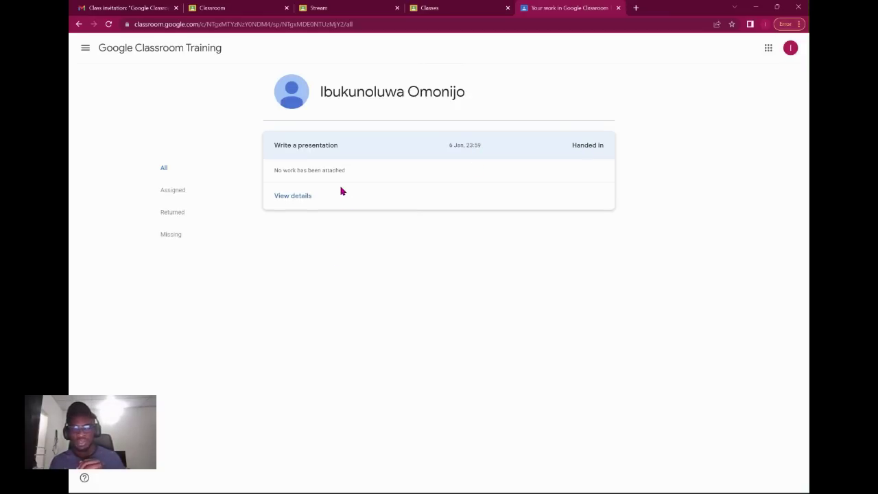
{"action": "left_click", "coordinate": [297, 199]}
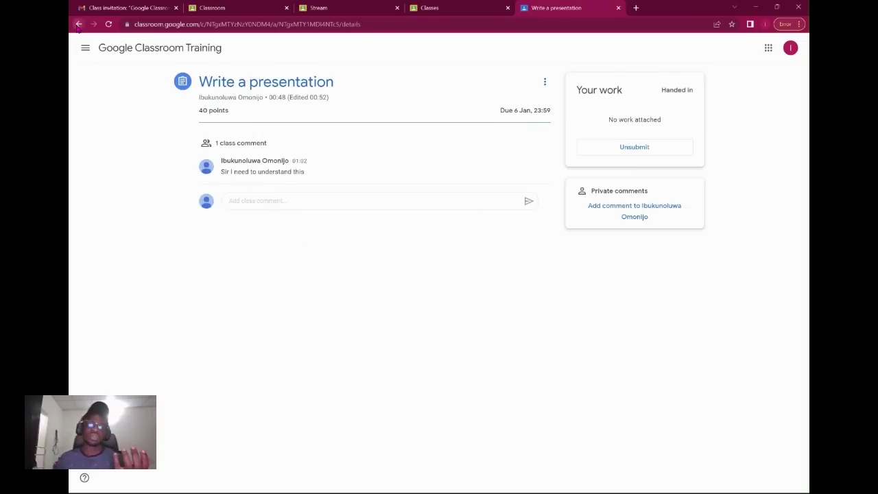
{"action": "left_click", "coordinate": [79, 24]}
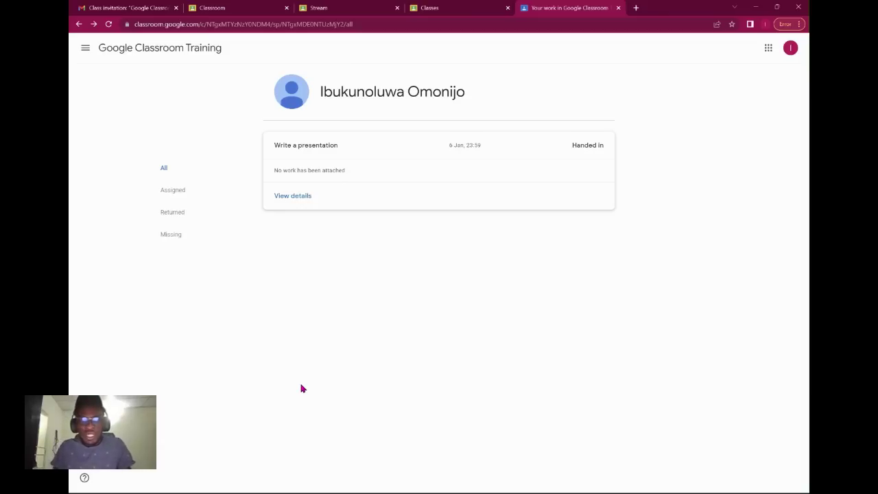
- Review the student's work list under the All, Assigned, Returned and Missing filters, ending on Missing
{"action": "left_click", "coordinate": [193, 207]}
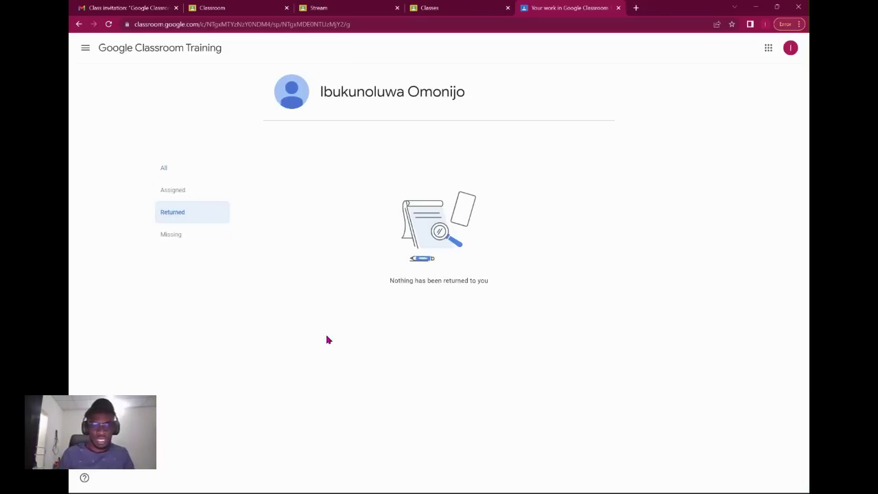
{"action": "left_click", "coordinate": [182, 192]}
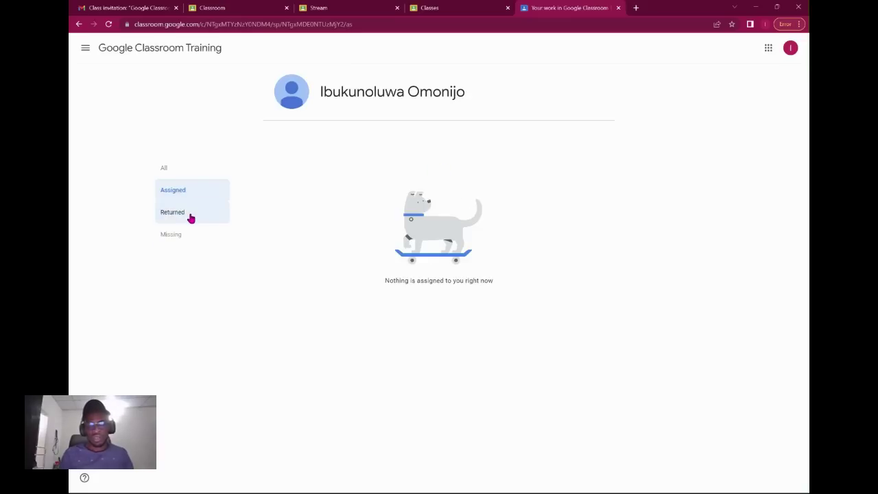
{"action": "left_click", "coordinate": [191, 216]}
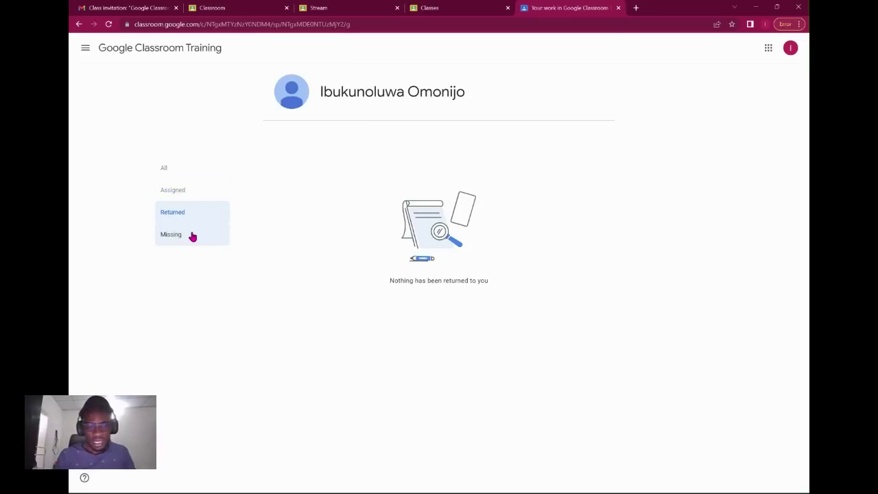
{"action": "left_click", "coordinate": [192, 235]}
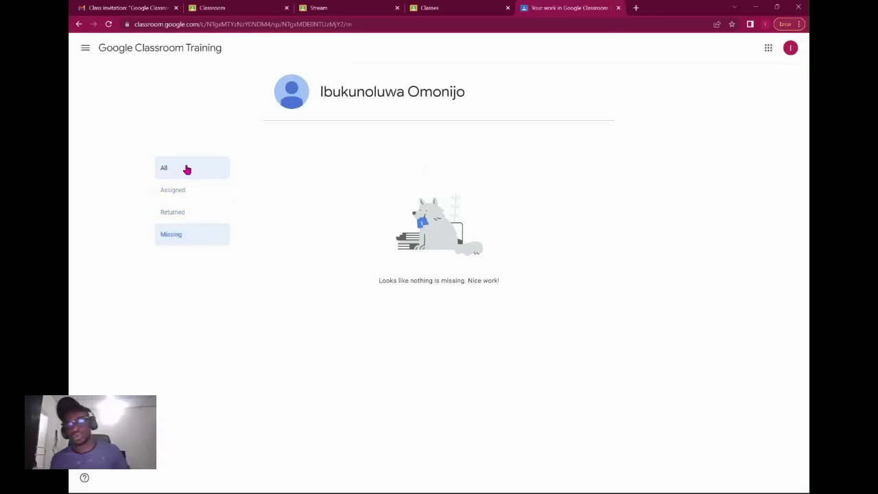
{"action": "left_click", "coordinate": [188, 214]}
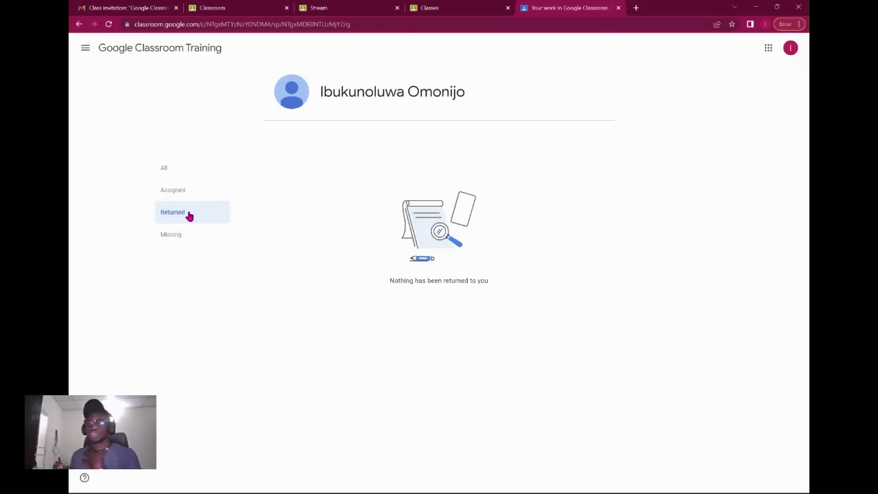
{"action": "left_click", "coordinate": [183, 176]}
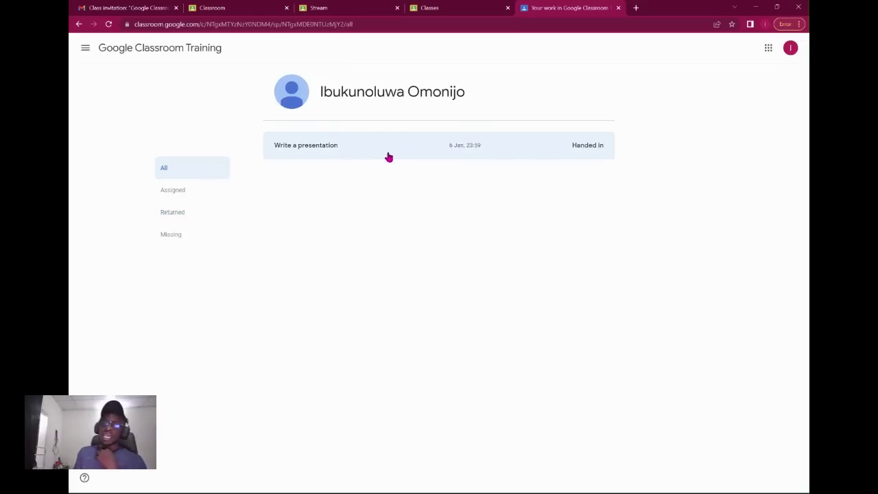
{"action": "left_click", "coordinate": [188, 191]}
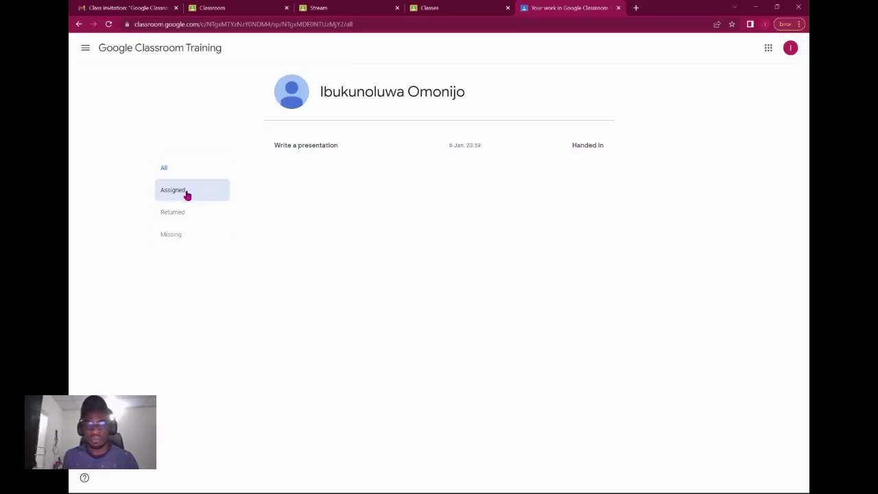
{"action": "left_click", "coordinate": [188, 219]}
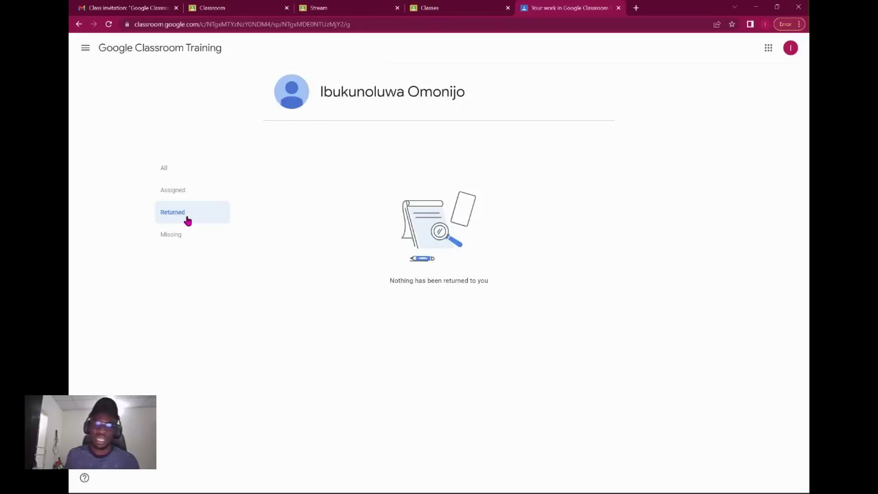
{"action": "left_click", "coordinate": [188, 242]}
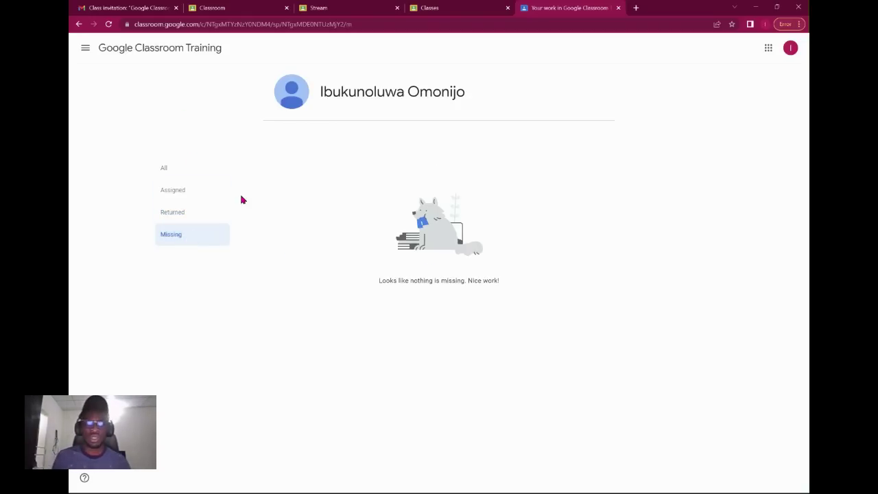
- Open the class's Google Calendar from Classwork and hide the Google Classroom calendar listed under Other calendars
{"action": "left_click", "coordinate": [120, 53]}
{"action": "left_click", "coordinate": [442, 53]}
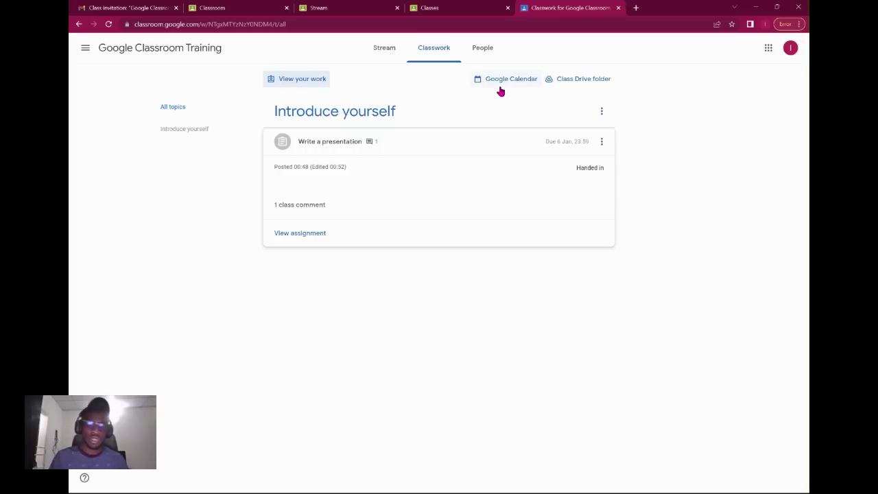
{"action": "left_click", "coordinate": [500, 87]}
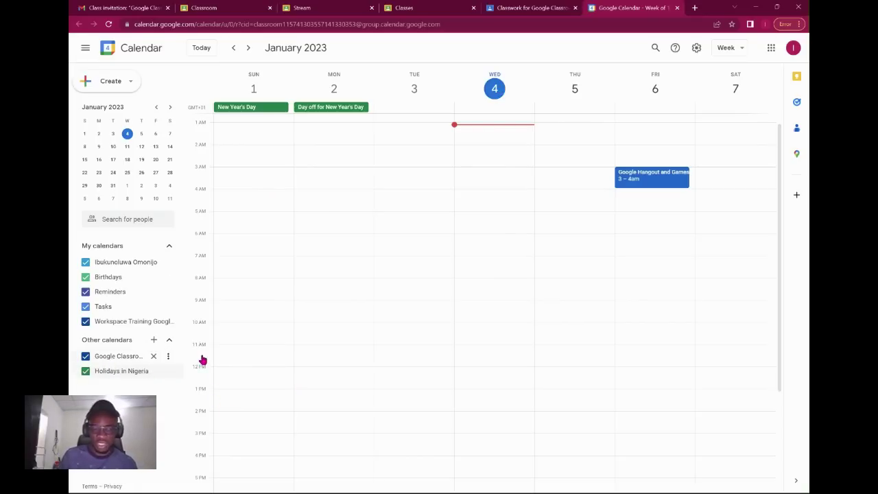
{"action": "left_click", "coordinate": [127, 360]}
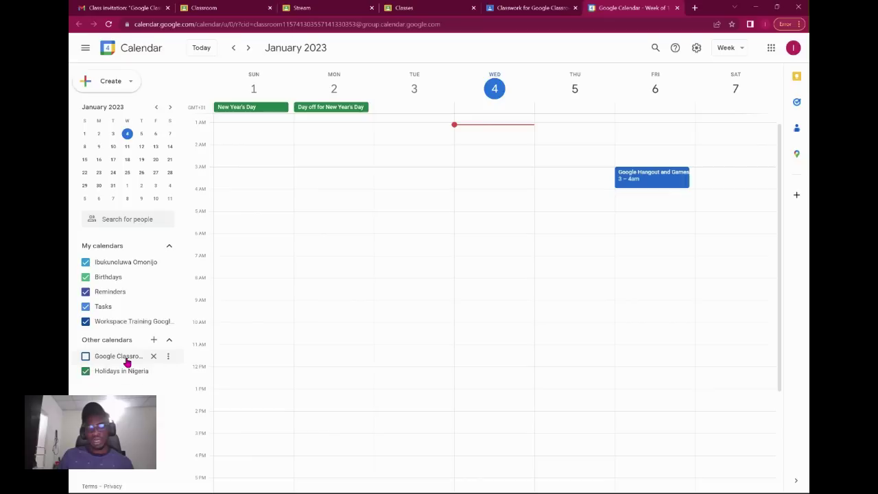
- Show the Google Classroom Training calendar again and hide every other calendar under My calendars and Other calendars
{"action": "left_click", "coordinate": [127, 360]}
{"action": "left_click", "coordinate": [114, 322]}
{"action": "left_click", "coordinate": [106, 306]}
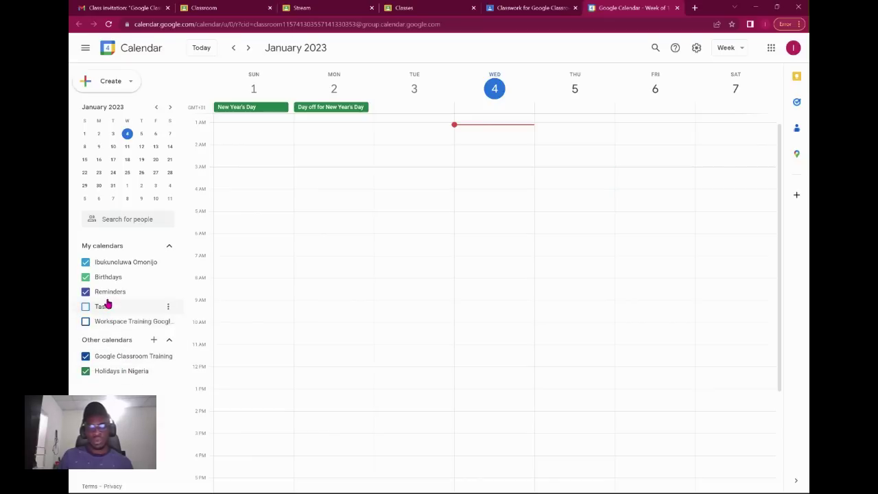
{"action": "left_click", "coordinate": [107, 292]}
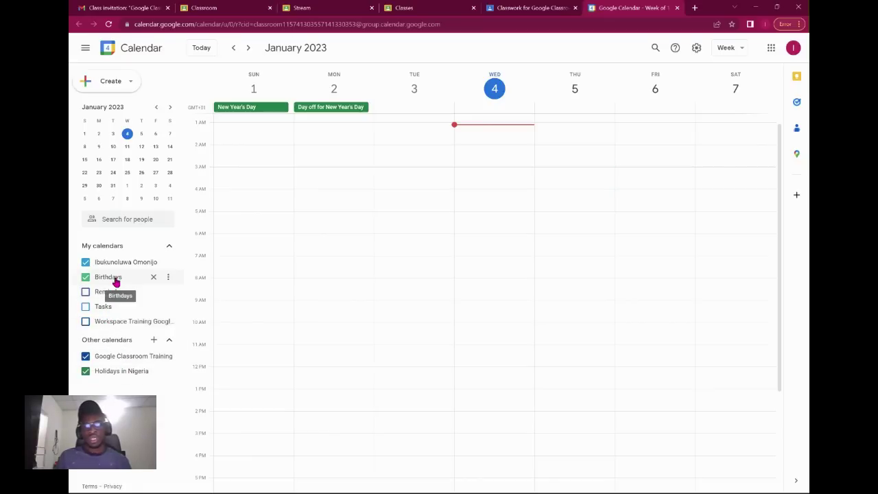
{"action": "left_click", "coordinate": [115, 279]}
{"action": "left_click", "coordinate": [119, 264]}
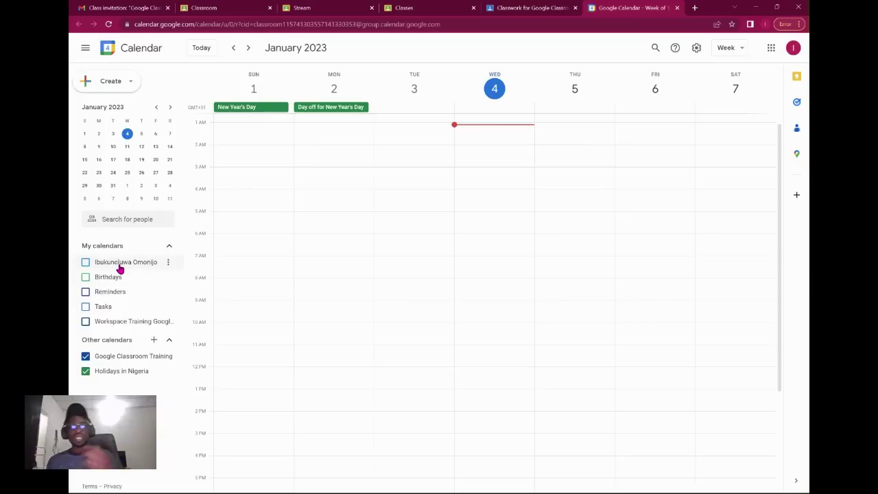
{"action": "left_click", "coordinate": [141, 372]}
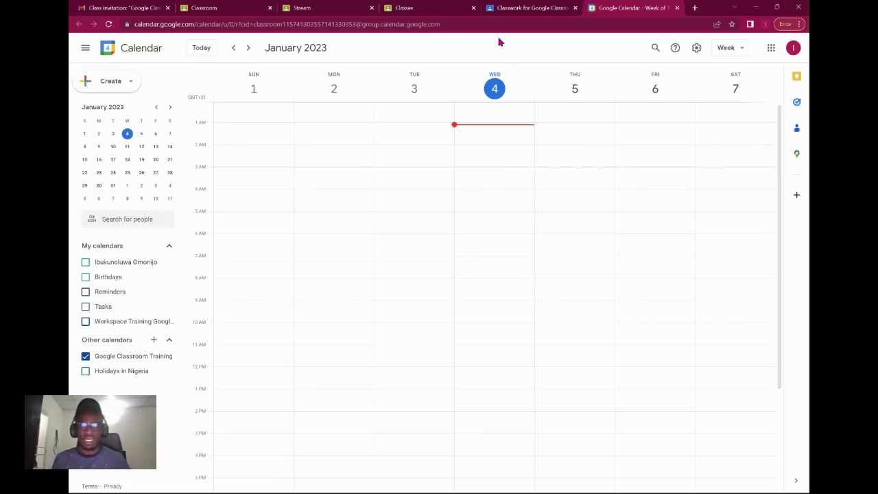
- Return to the class's Classwork page, open the class Drive folder and dismiss the desktop notification prompt
{"action": "left_click", "coordinate": [530, 7]}
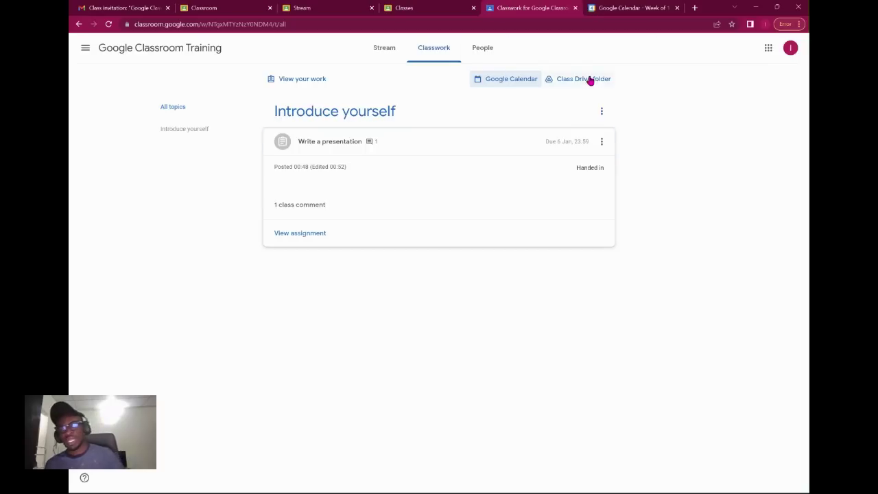
{"action": "left_click", "coordinate": [589, 80]}
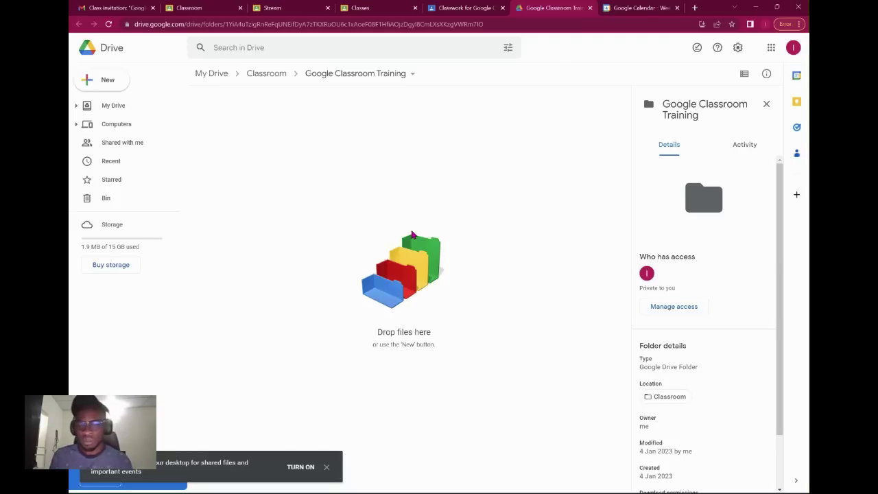
{"action": "left_click", "coordinate": [327, 467]}
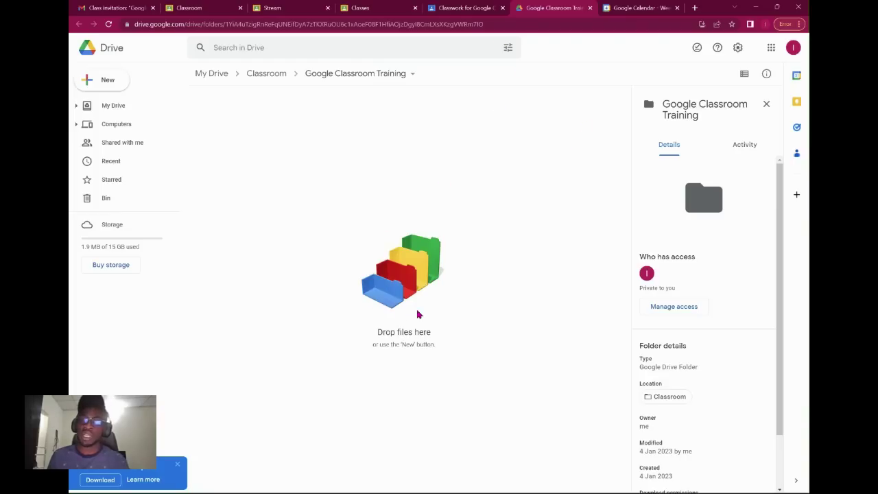
- Check the class calendar once more and go back to the Google Classroom Training class to view its People page
{"action": "left_click", "coordinate": [621, 15]}
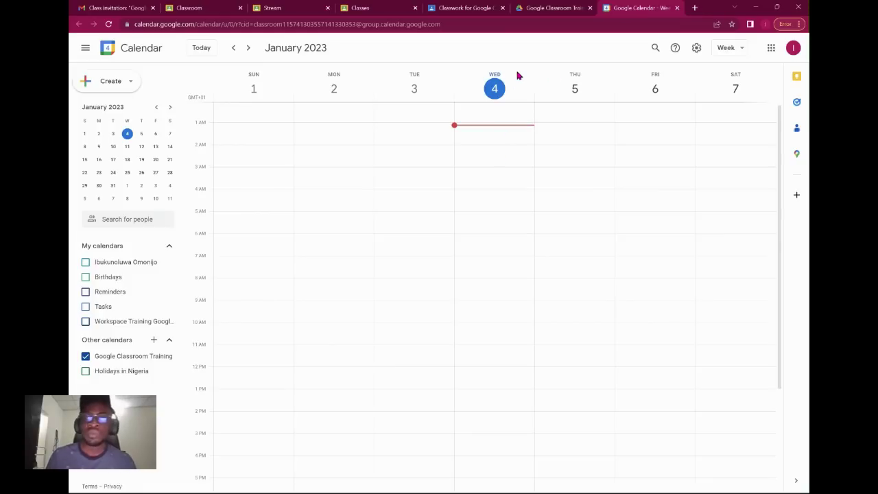
{"action": "left_click", "coordinate": [472, 8]}
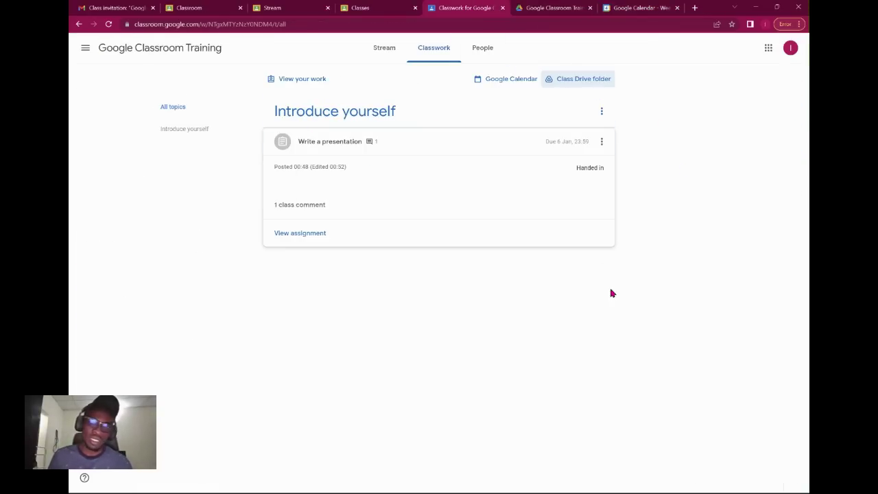
{"action": "left_click", "coordinate": [488, 61]}
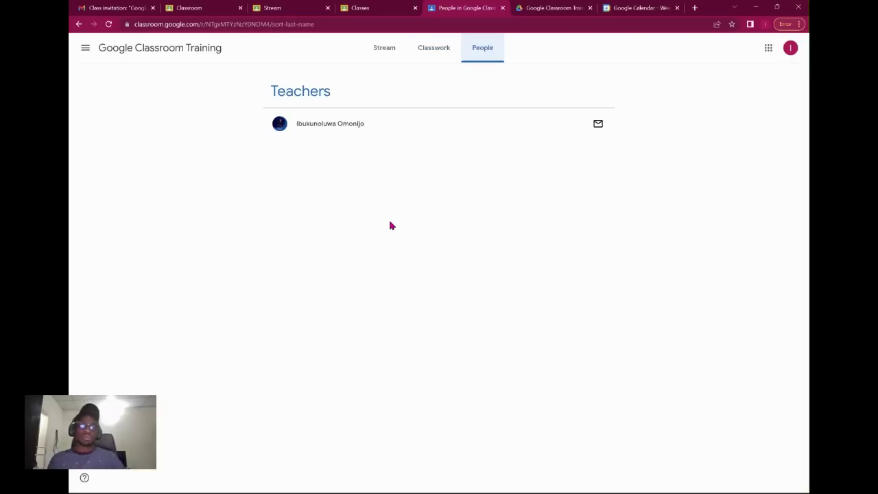